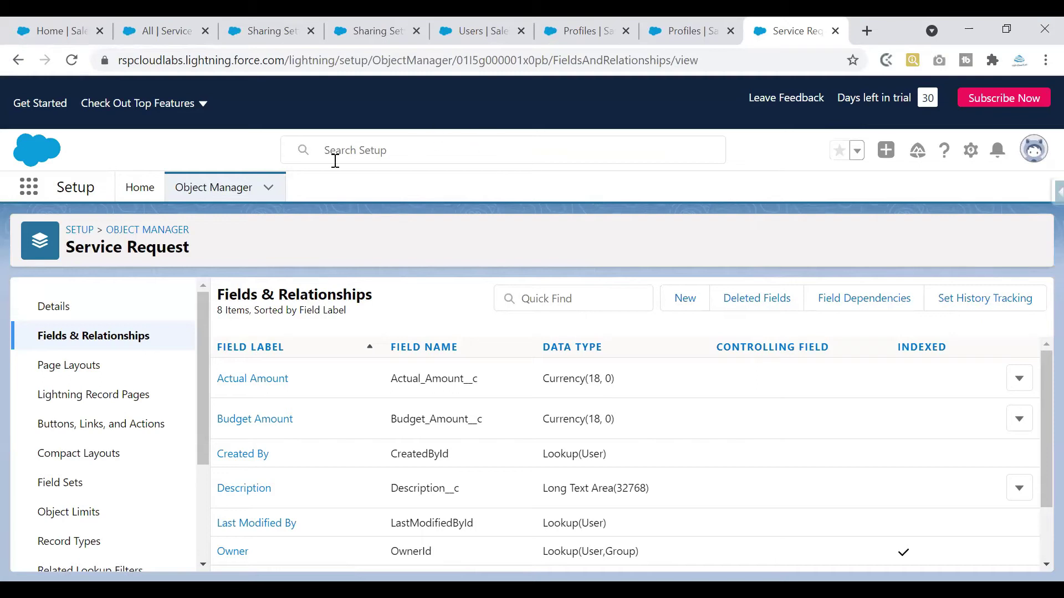
Reload the list of all service requests in the Sales app and check which user is logged in.
left_click(258, 25)
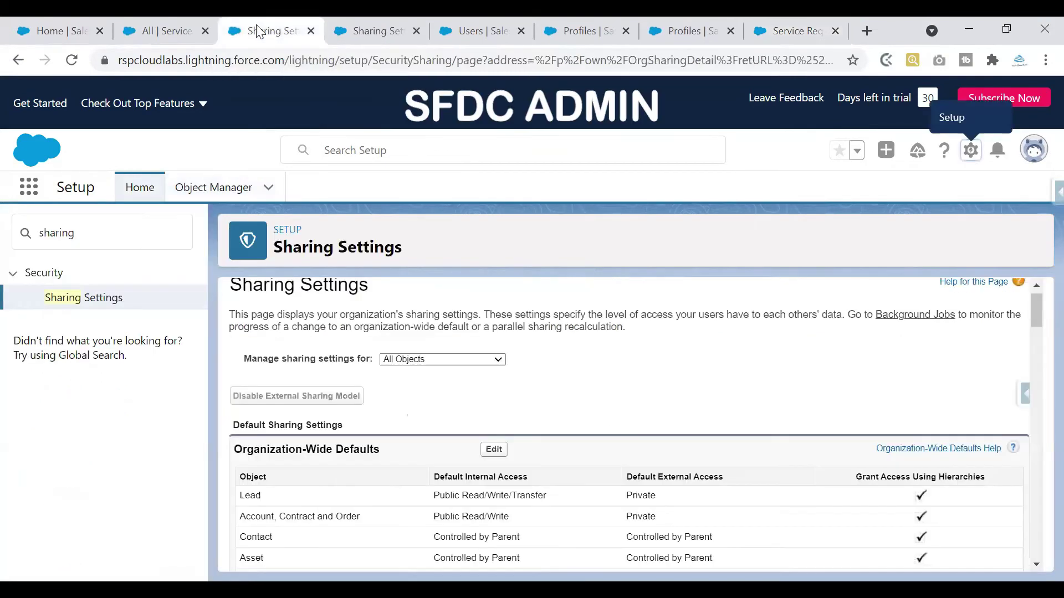
left_click(168, 27)
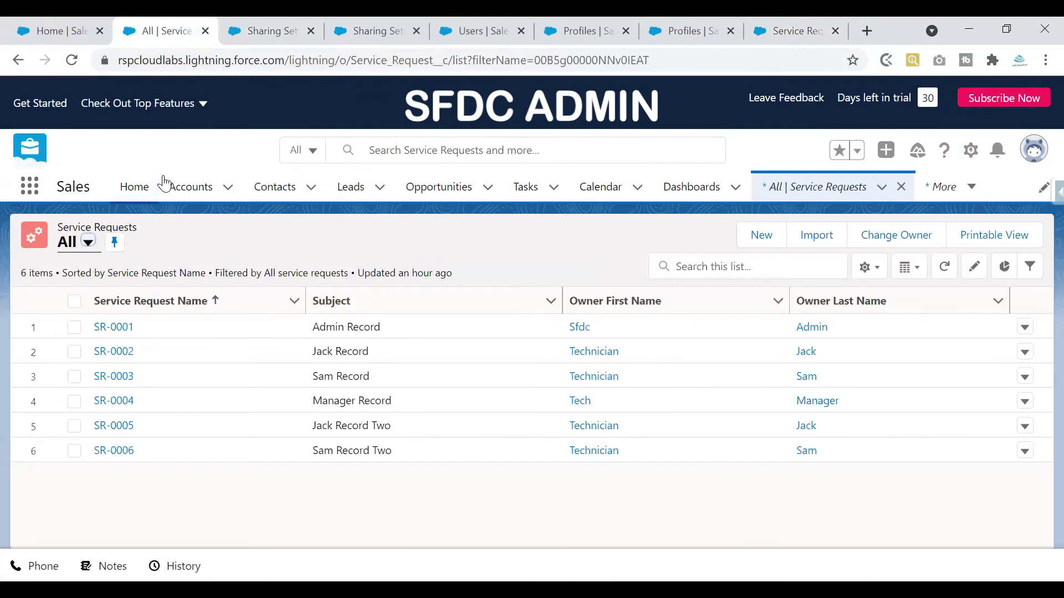
left_click(74, 62)
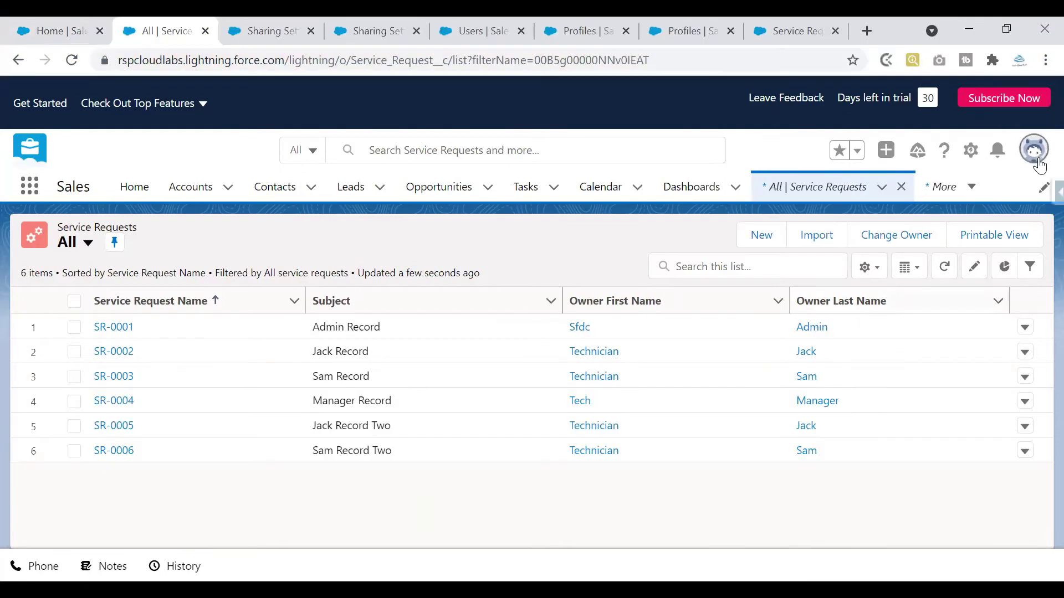
left_click(1033, 148)
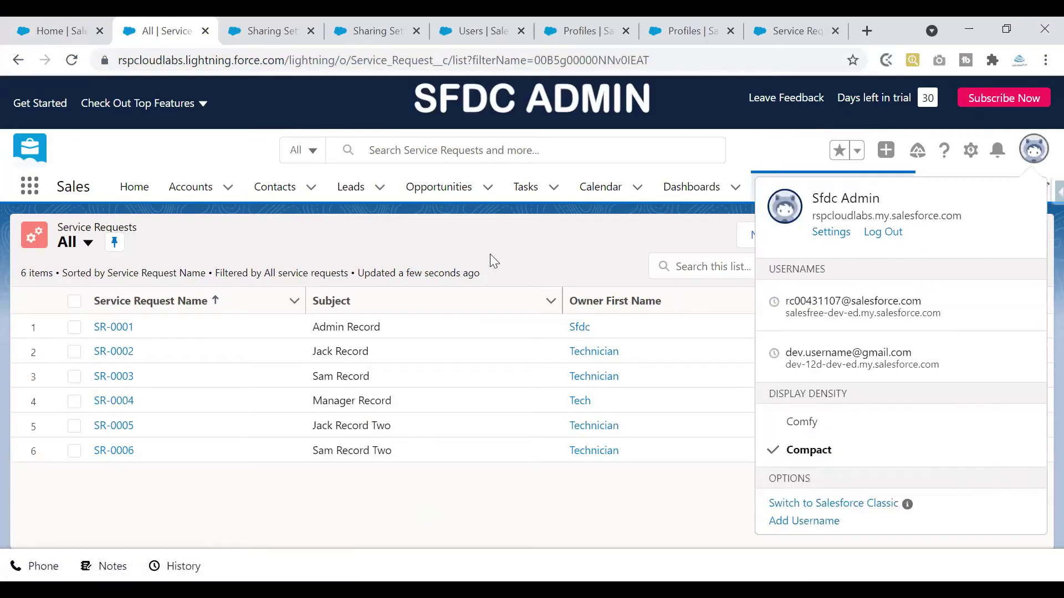
left_click(509, 235)
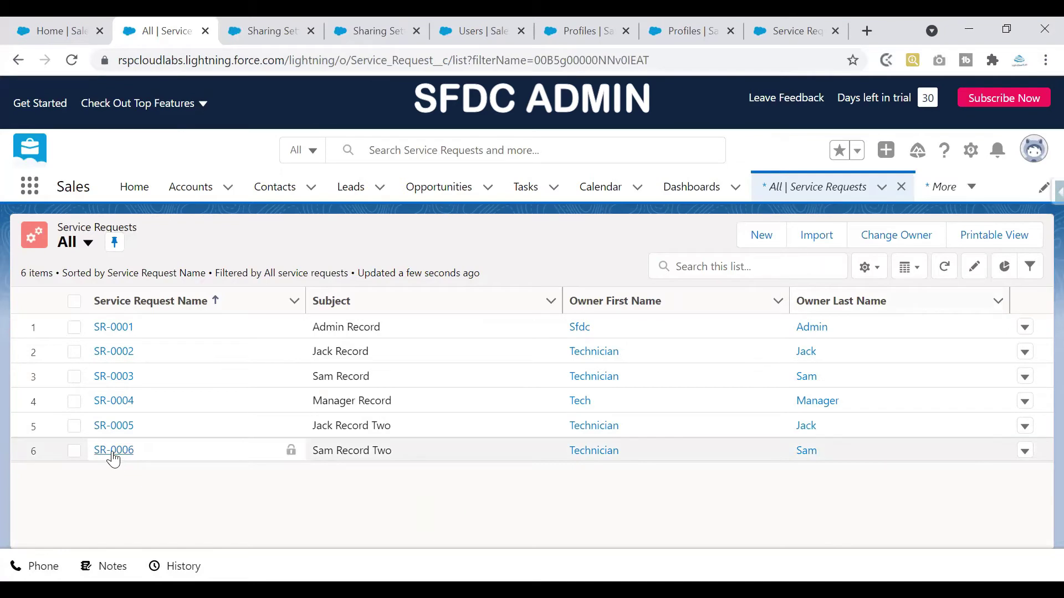
Open the sharing dialog of service request SR-0006 and look over the recipient types it can be shared with.
left_click(131, 455)
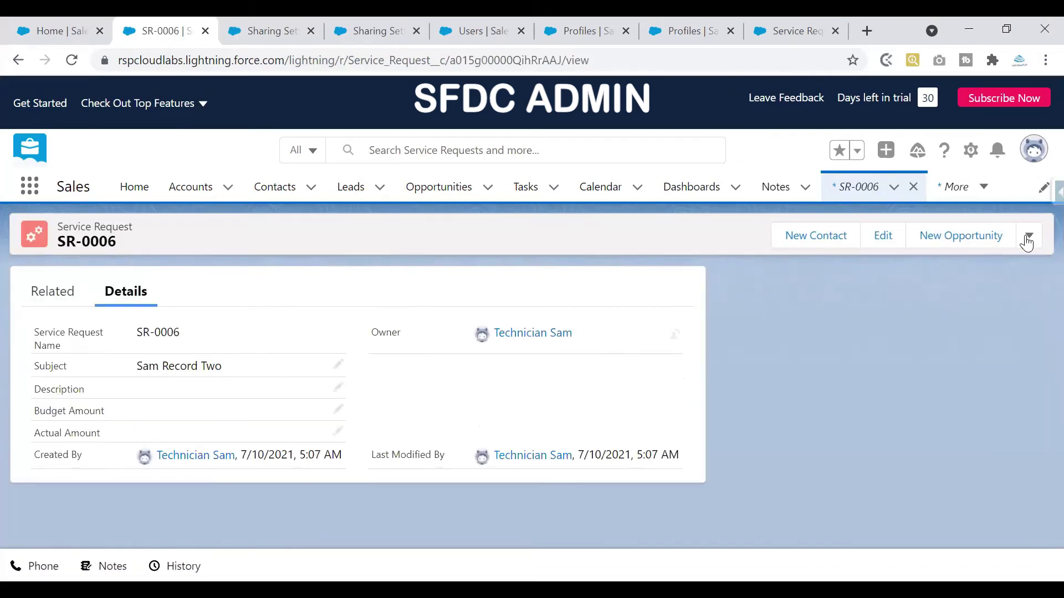
left_click(1029, 235)
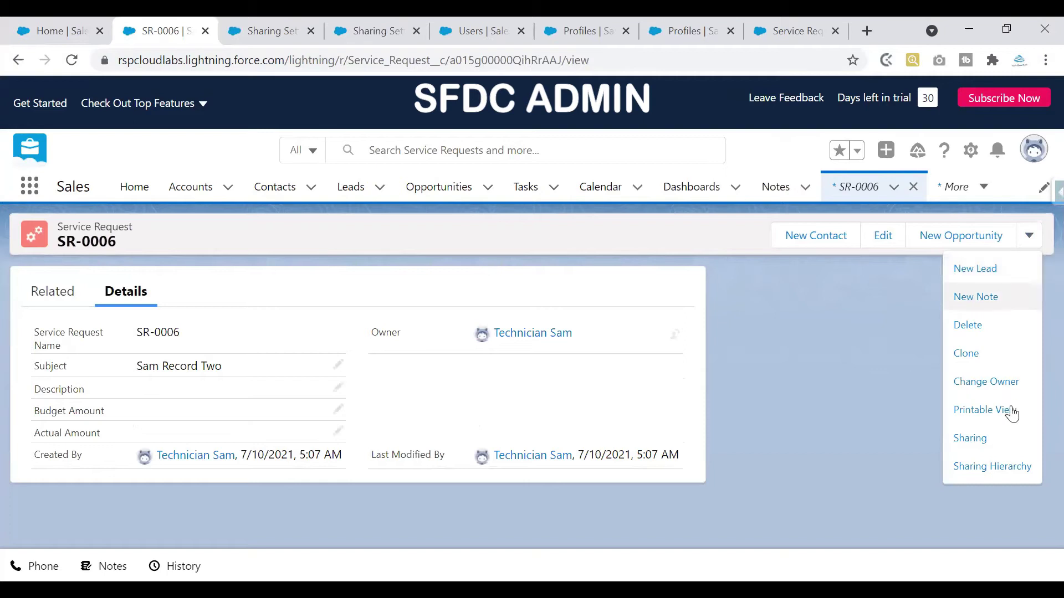
left_click(966, 438)
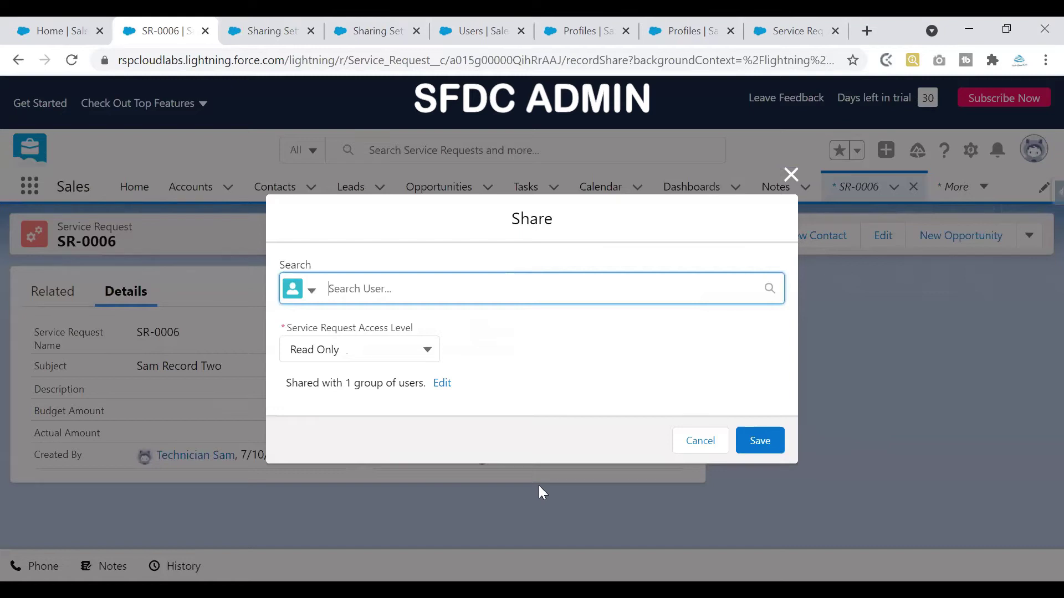
left_click(464, 294)
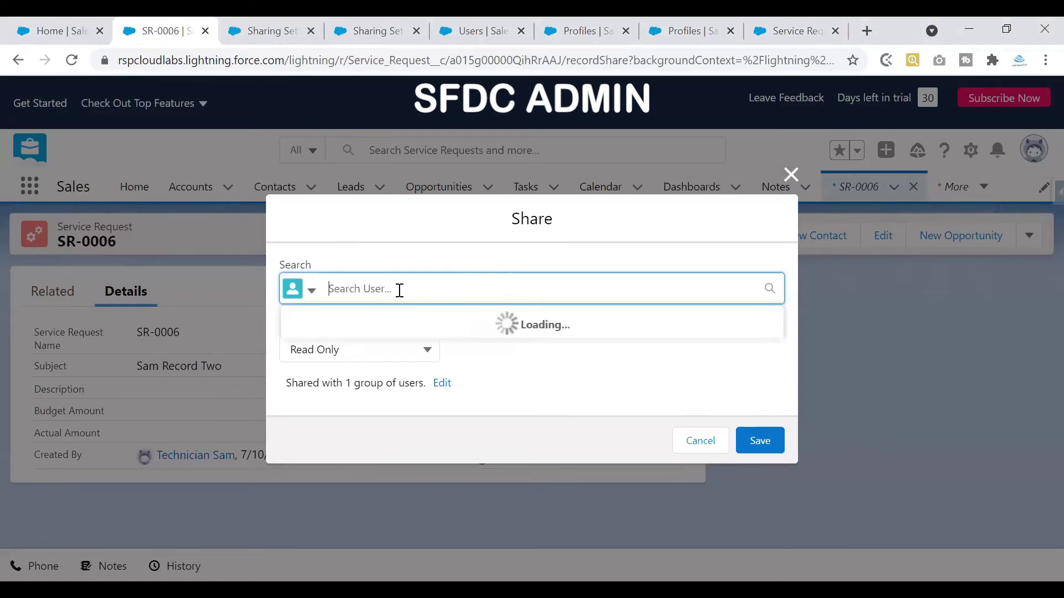
left_click(314, 289)
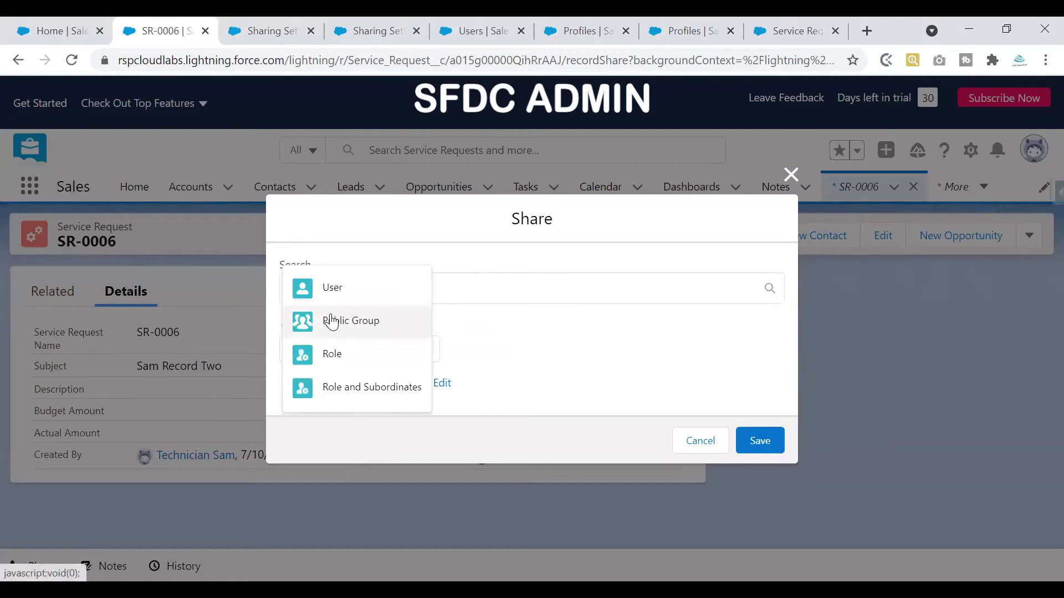
left_click(519, 331)
Try sharing SR-0006 with the other technician user at Read Only access, then close the dialog without saving.
left_click(453, 291)
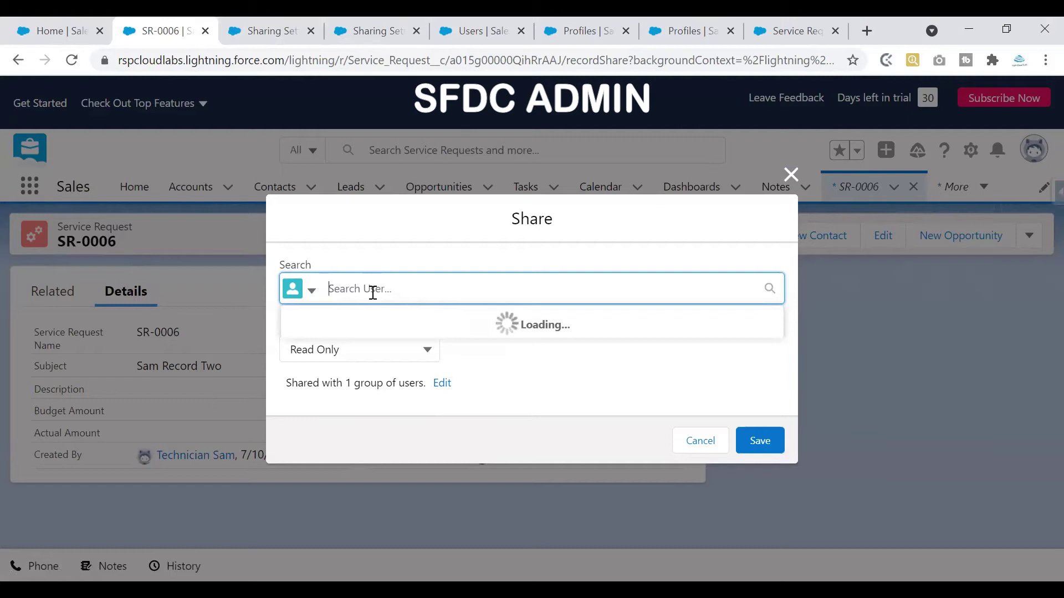
type("tech")
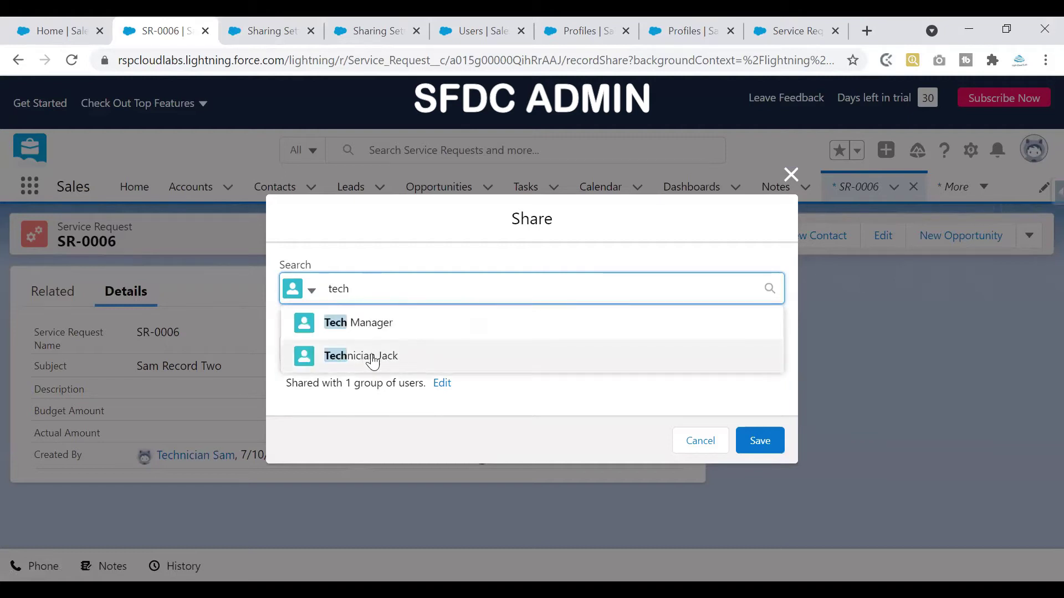
left_click(372, 359)
left_click(522, 363)
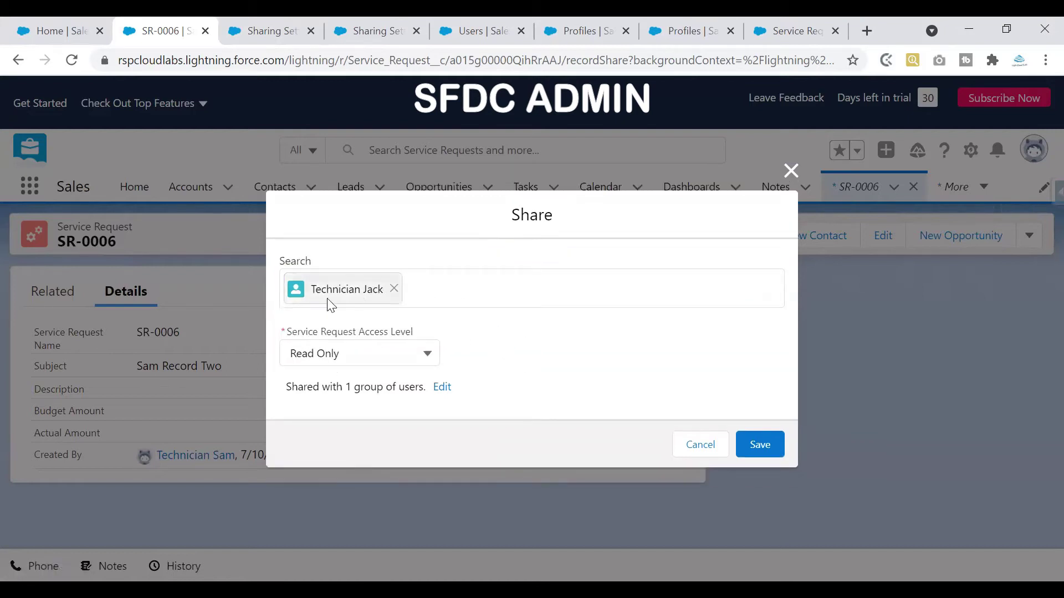
left_click(346, 357)
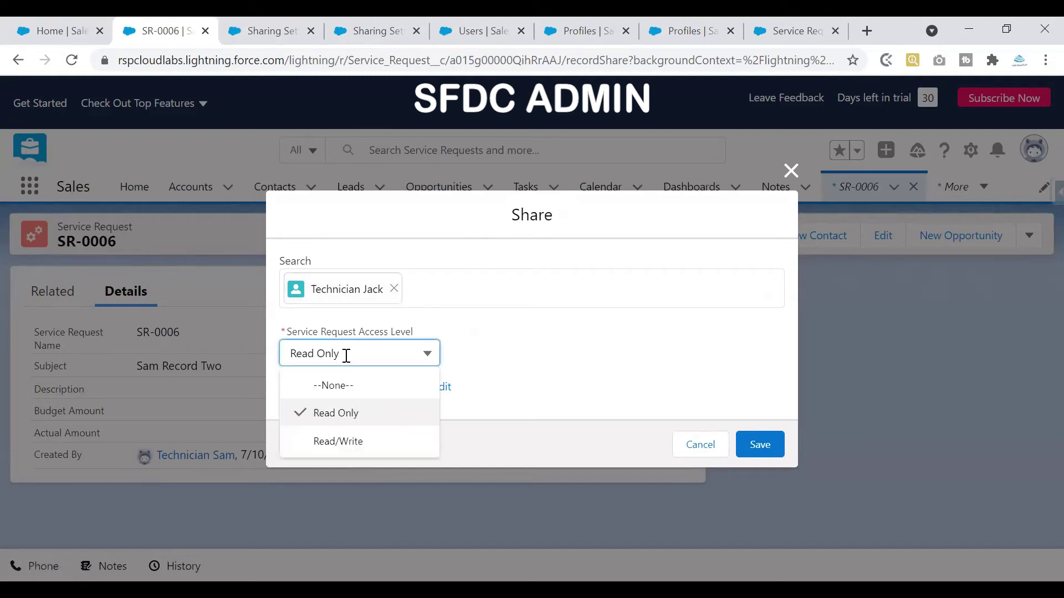
left_click(330, 414)
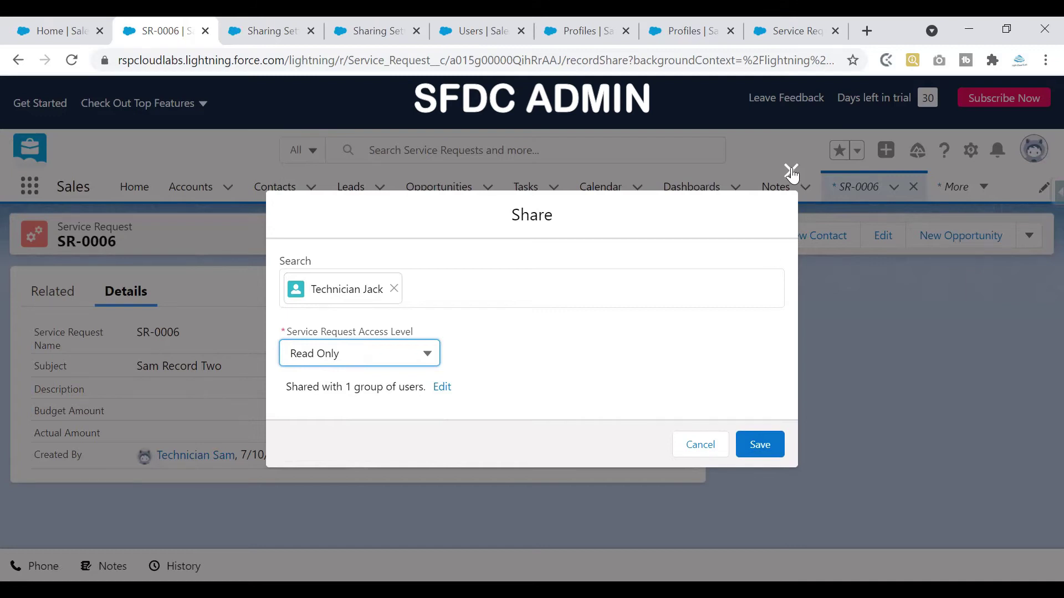
left_click(791, 171)
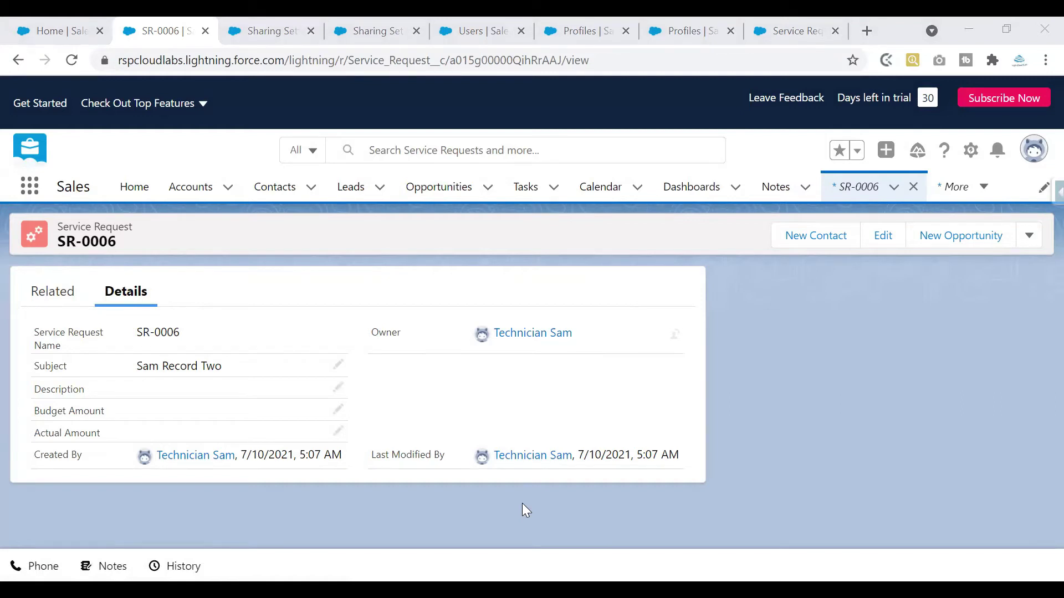
Switch to the Tech Manager's browser window, check the logged-in user and open service request SR-0006.
key("alt+Tab")
left_click(531, 471)
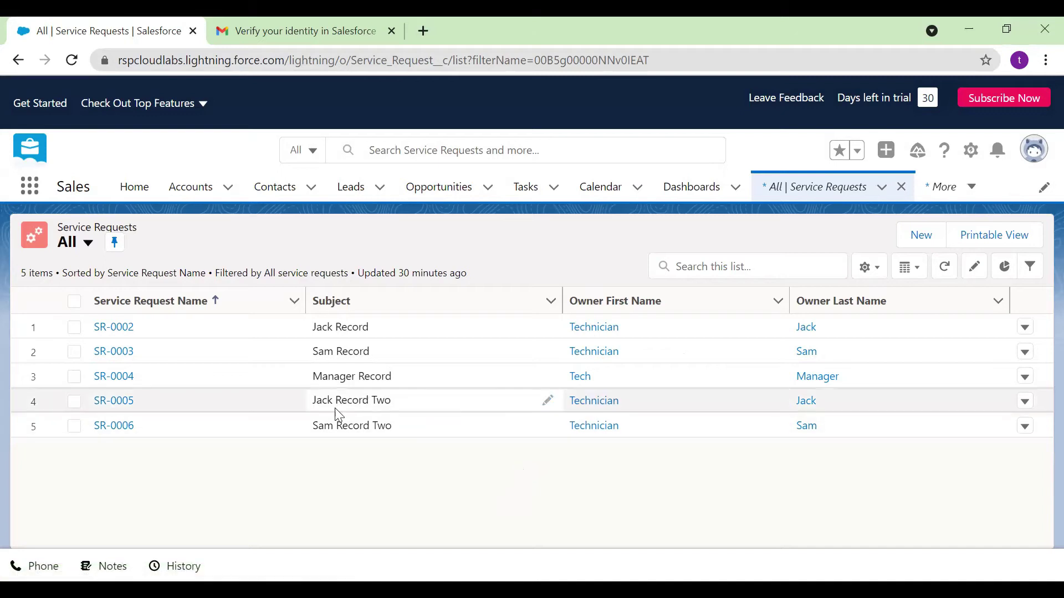
left_click(1035, 153)
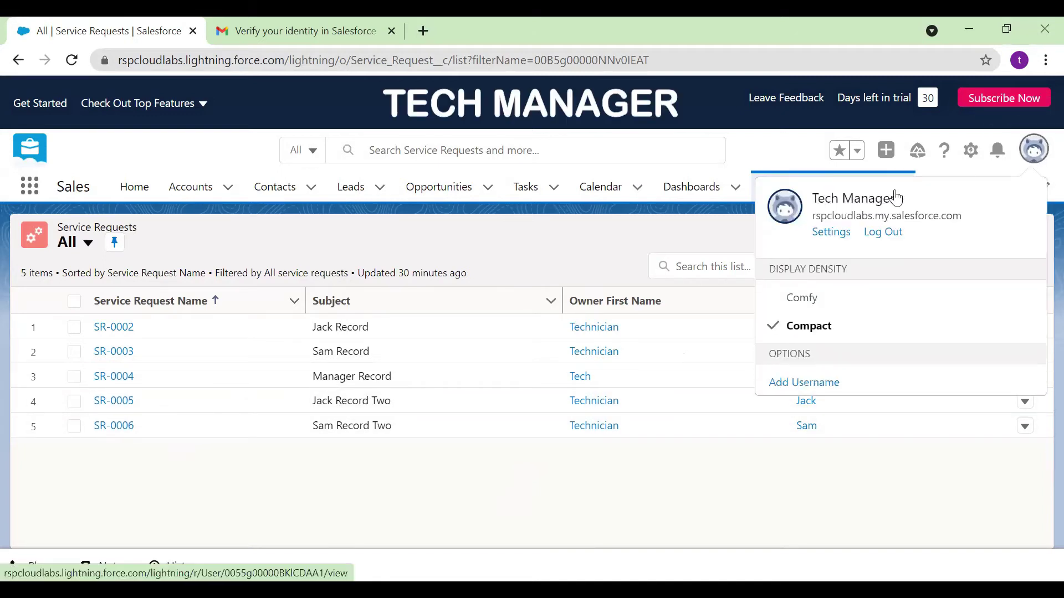
left_click(114, 425)
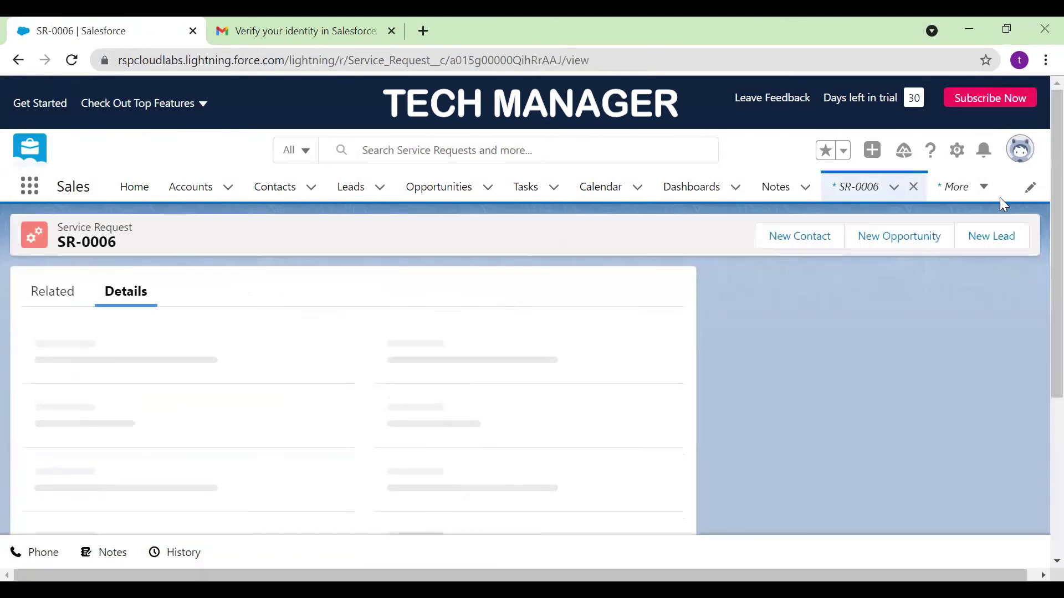
Review SR-0006's sharing access levels for the other technician as the manager and close the dialog without saving.
left_click(1029, 244)
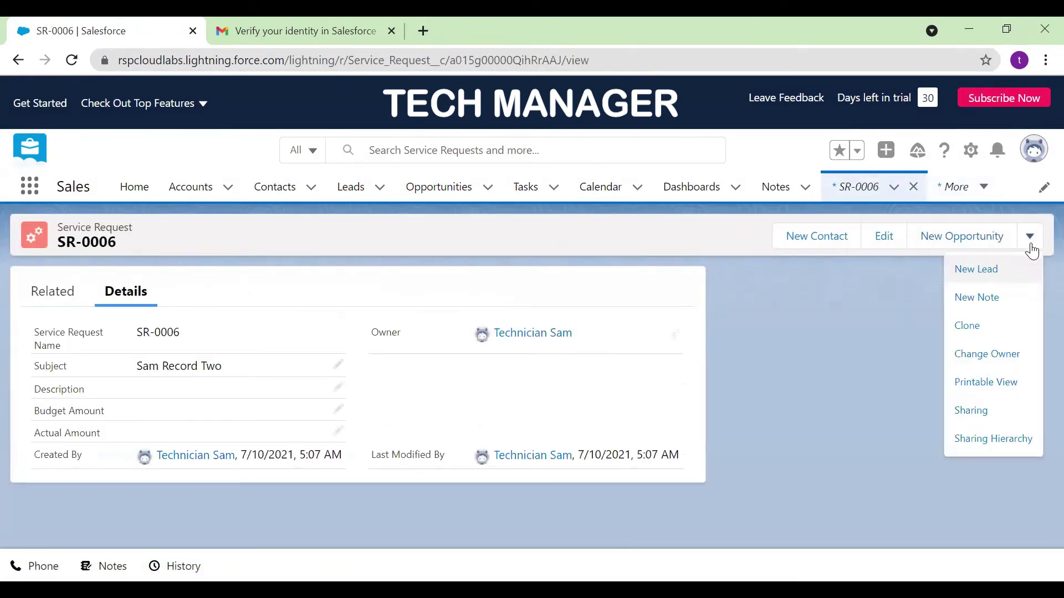
left_click(976, 415)
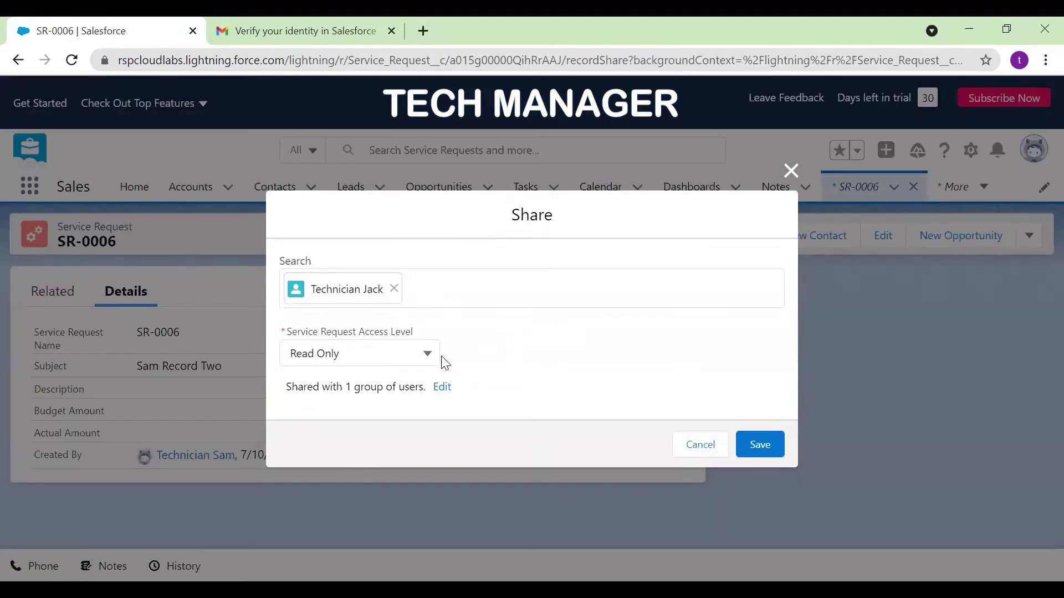
left_click(373, 359)
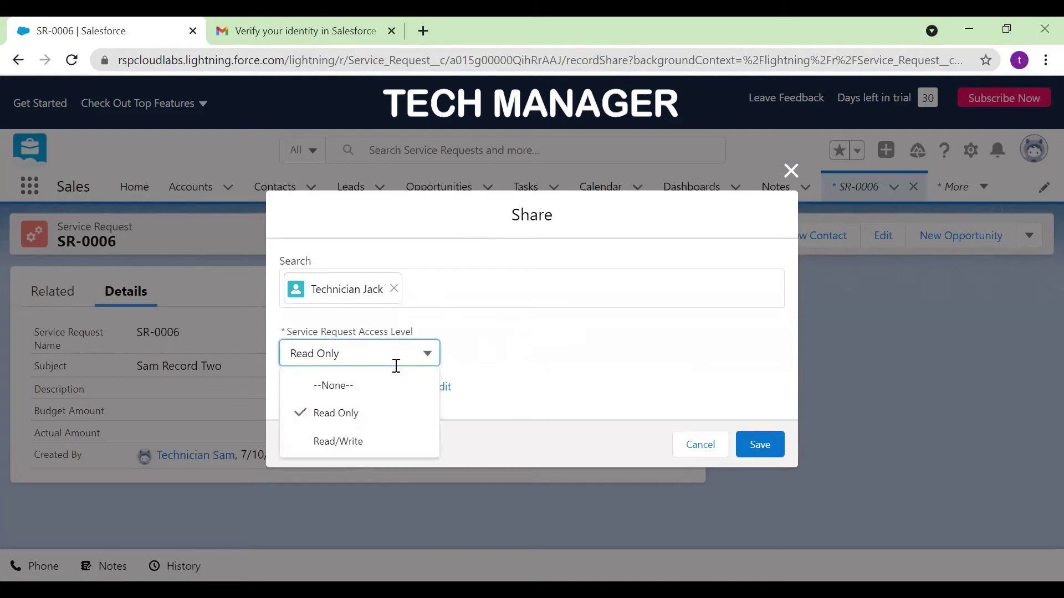
left_click(659, 371)
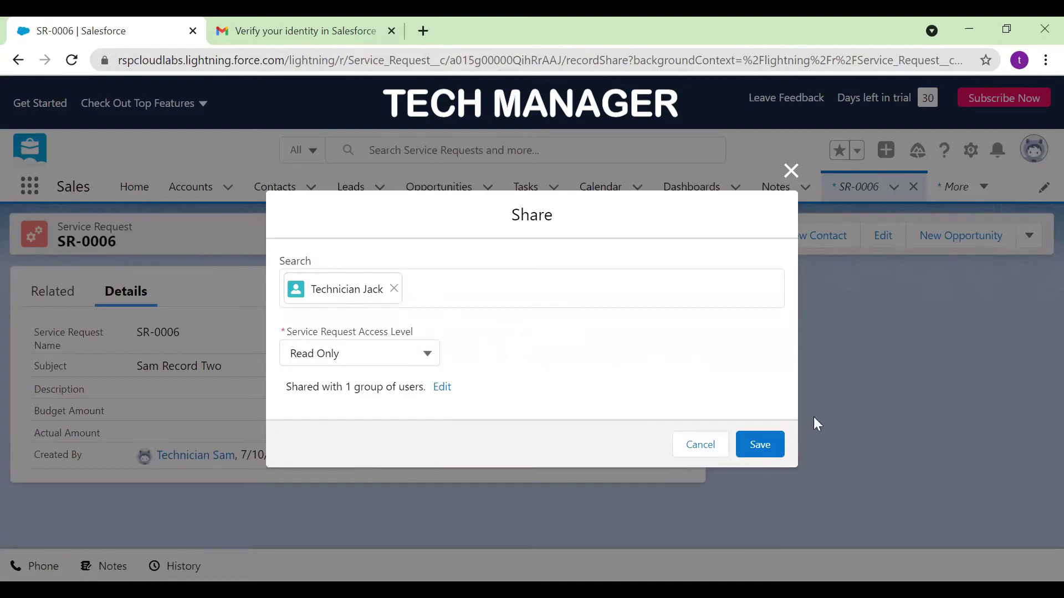
left_click(791, 170)
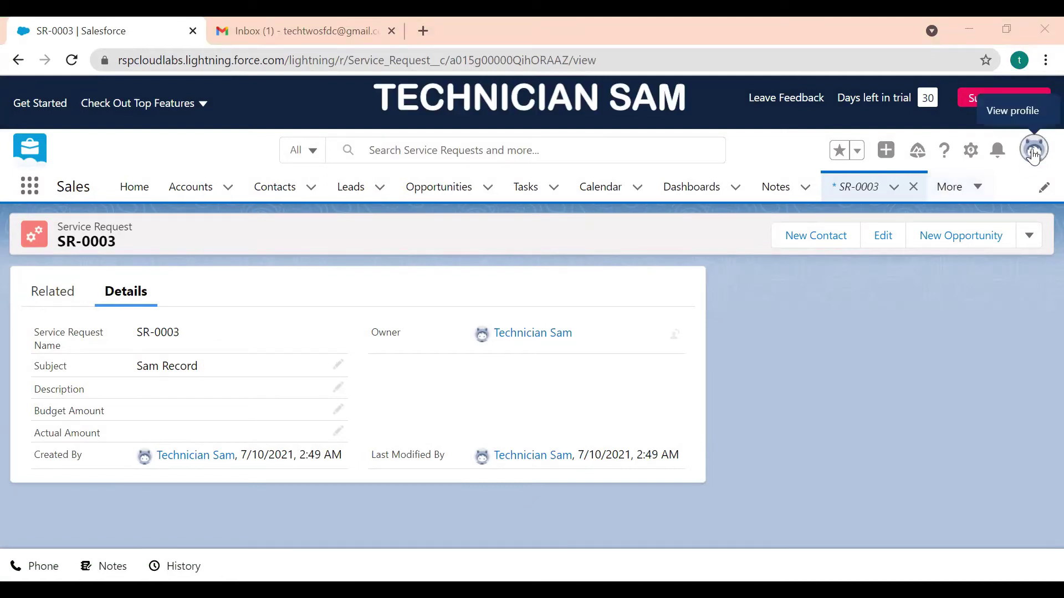
Check the login in the record owner's session and share service request SR-0006 with the other technician at Read Only access.
left_click(1034, 153)
left_click(735, 360)
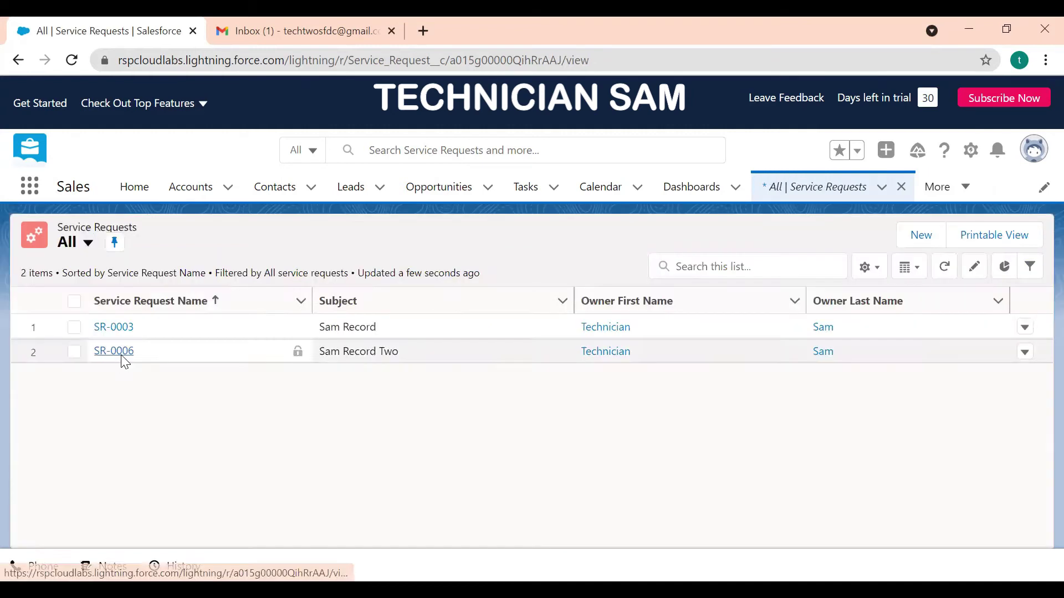
left_click(111, 352)
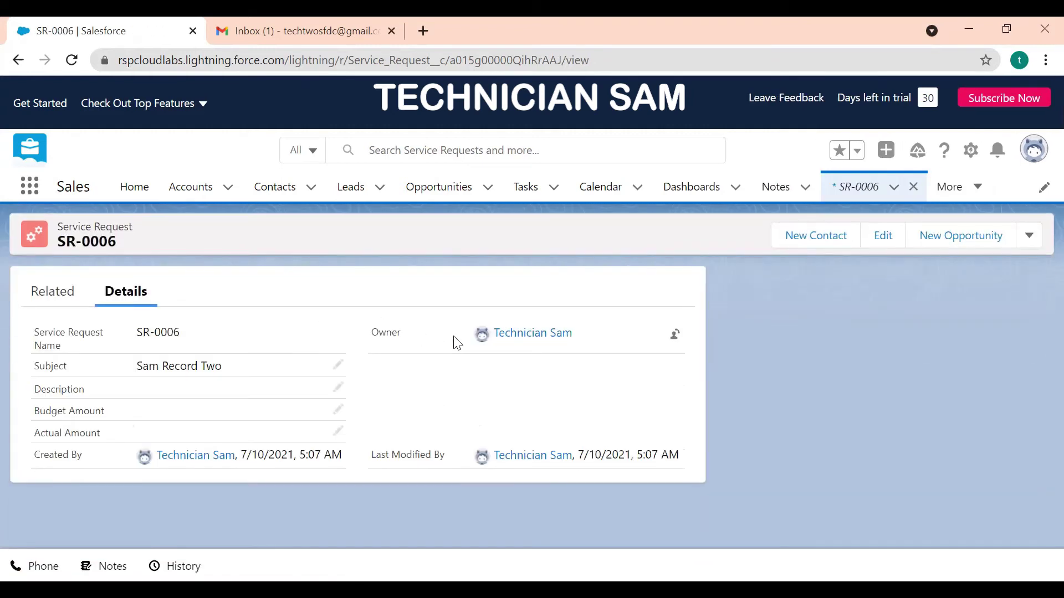
left_click(1030, 239)
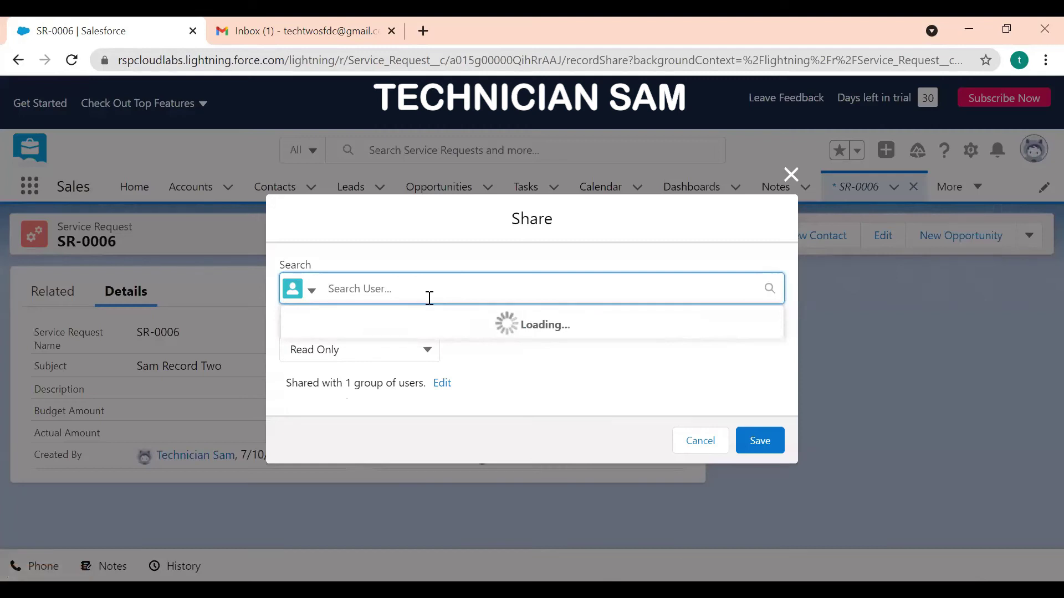
type("te")
left_click(471, 324)
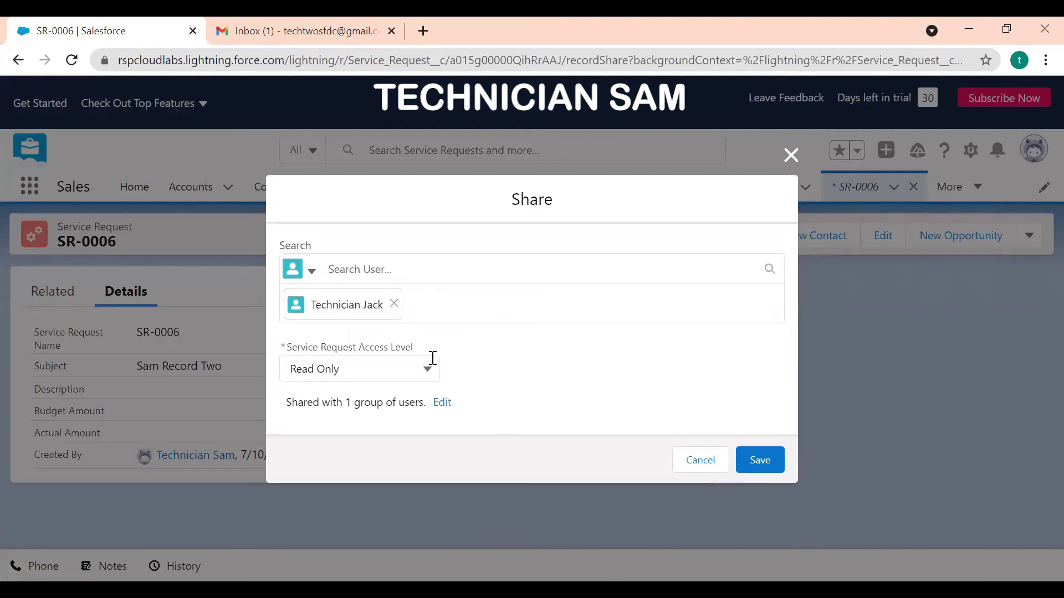
left_click(760, 446)
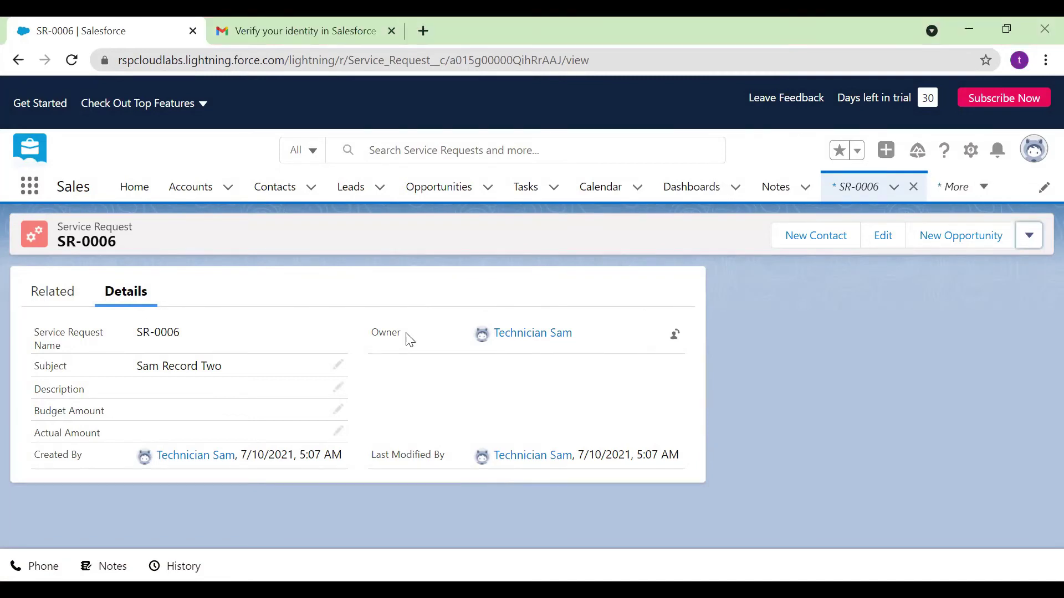
Check the login in the Tech Manager's session and share SR-0006 with the other technician at Read Only access.
left_click(1033, 160)
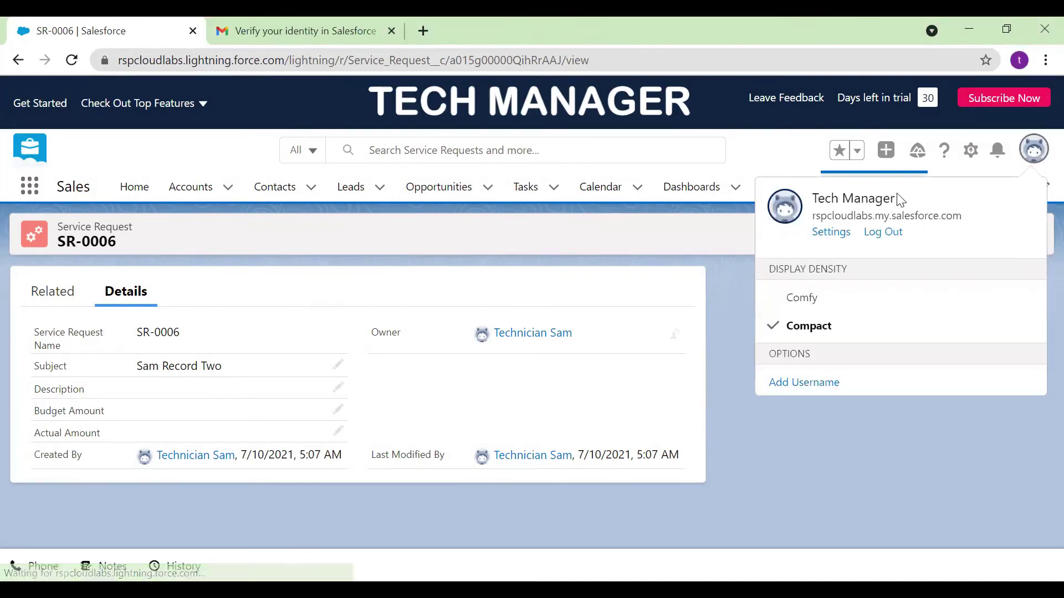
left_click(739, 310)
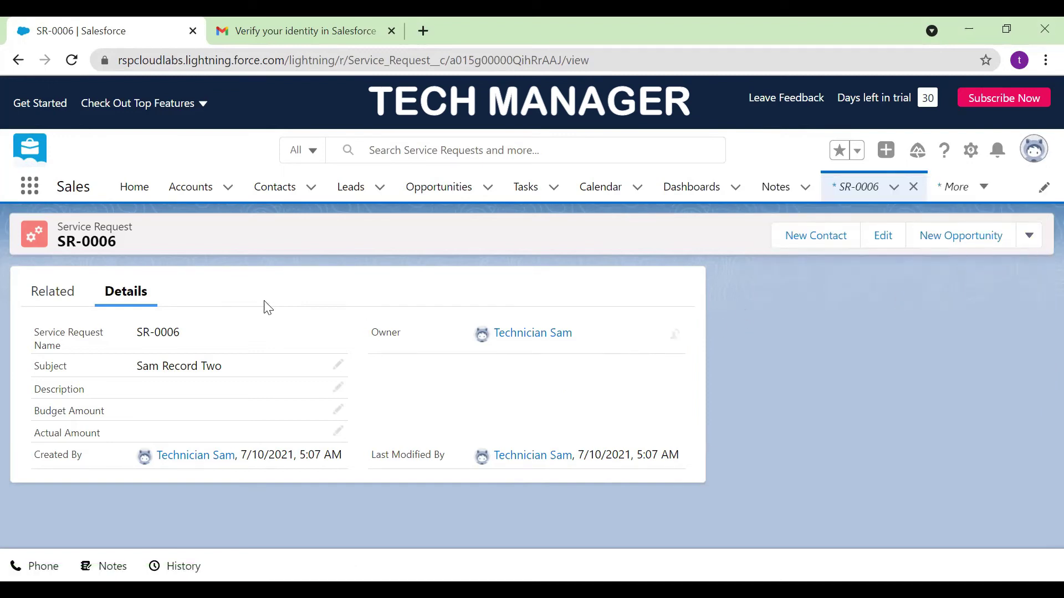
left_click(1028, 235)
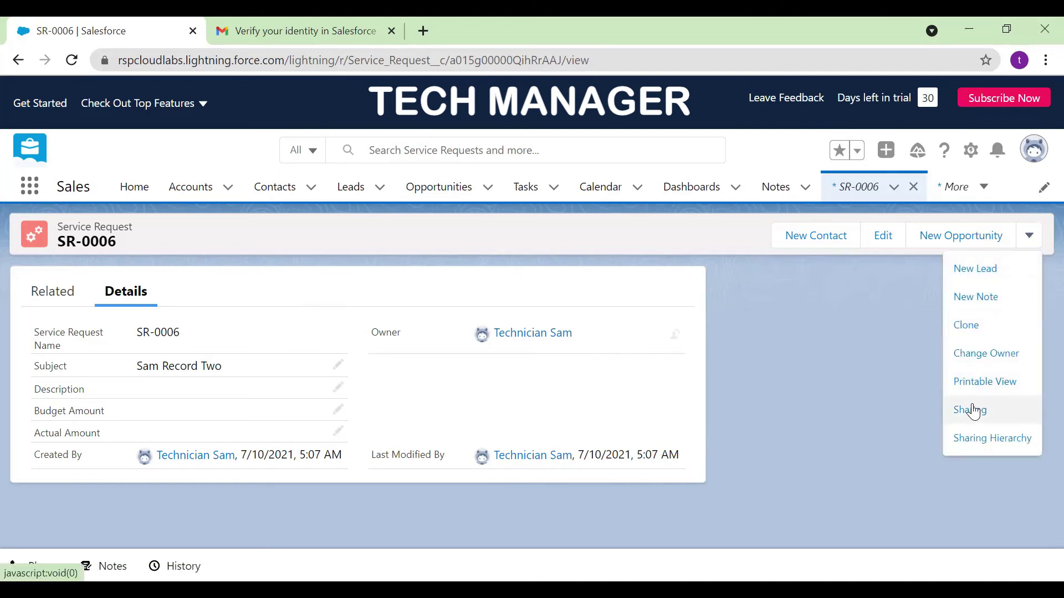
left_click(970, 410)
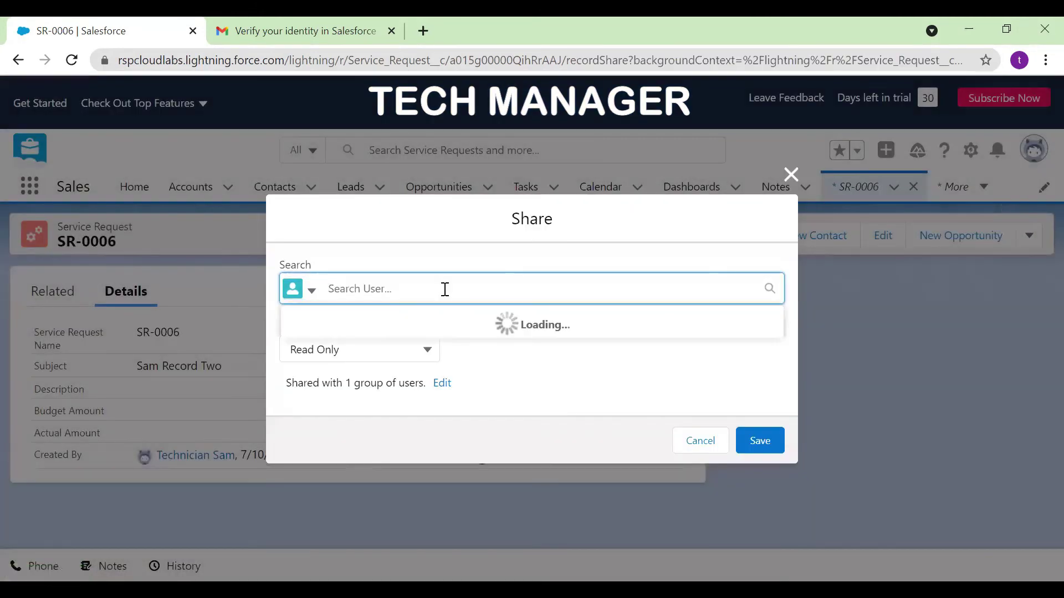
type("tech")
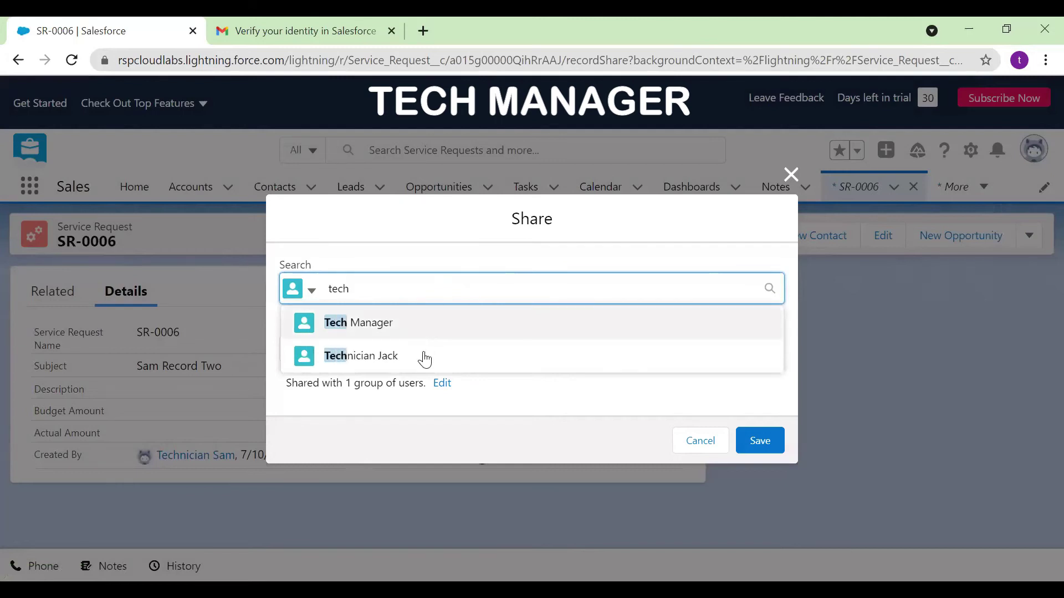
left_click(422, 357)
left_click(401, 361)
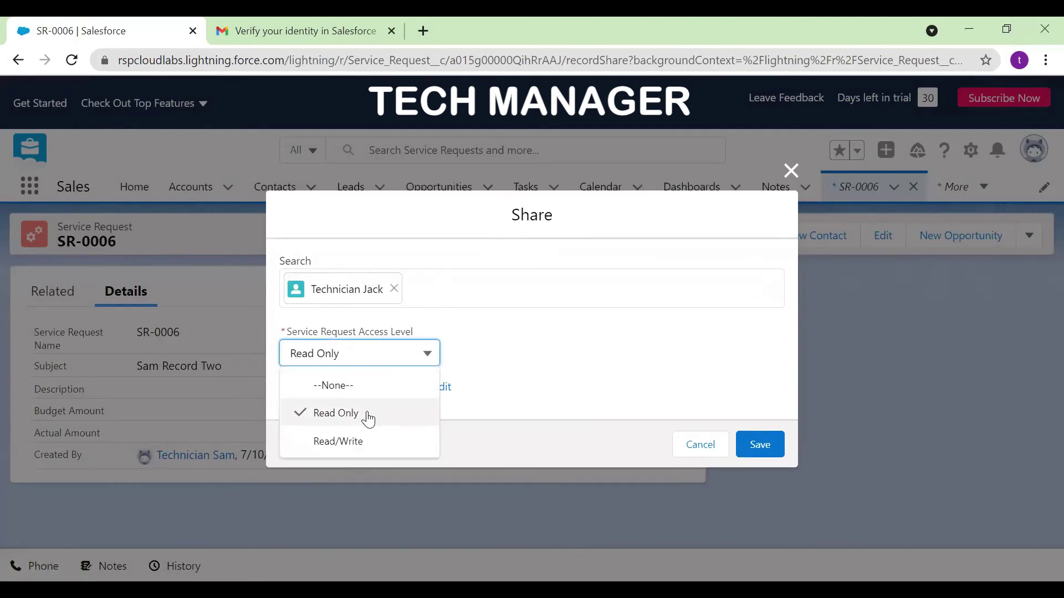
left_click(369, 414)
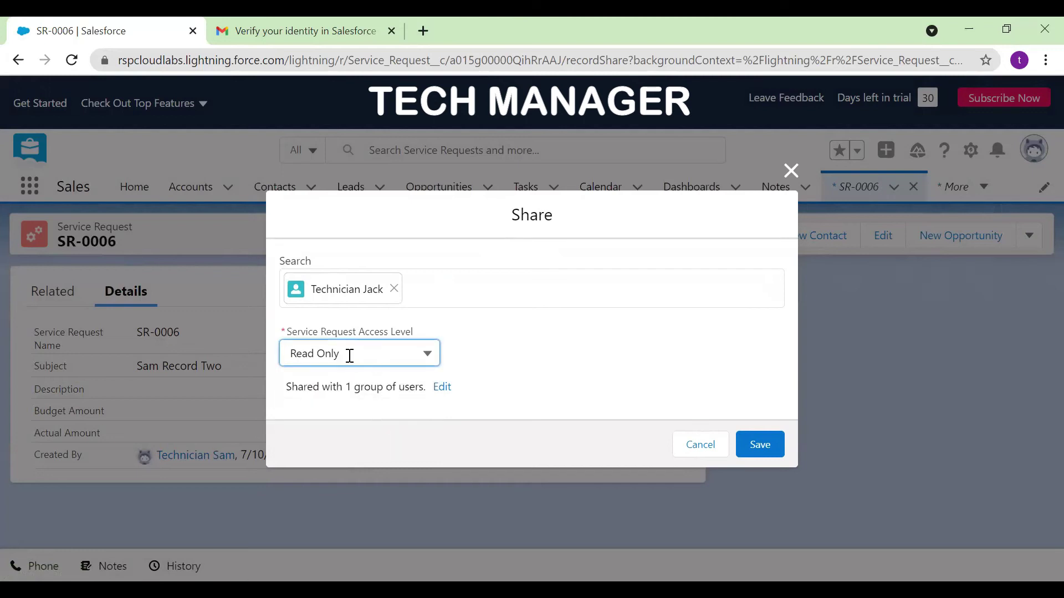
left_click(760, 448)
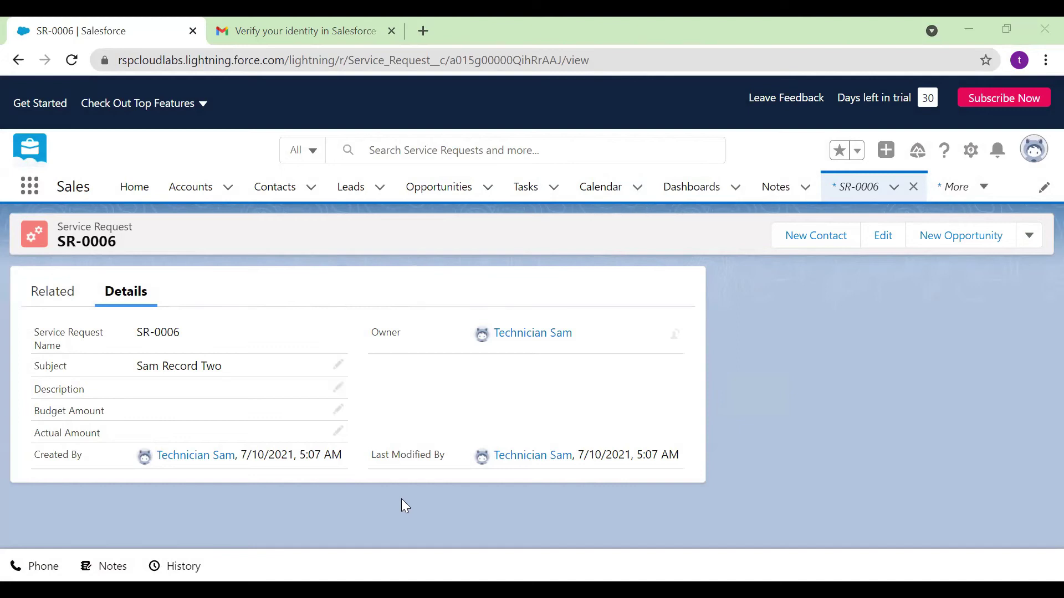
Switch to the other technician's browser window, check the logged-in user and reload the All list of service requests.
key("alt+Tab")
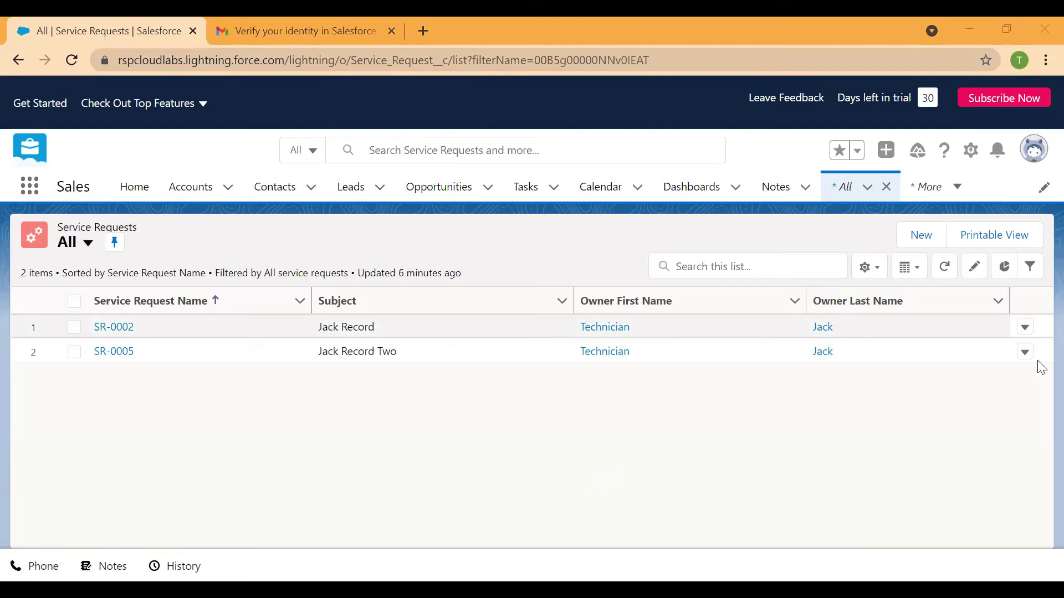
left_click(1034, 150)
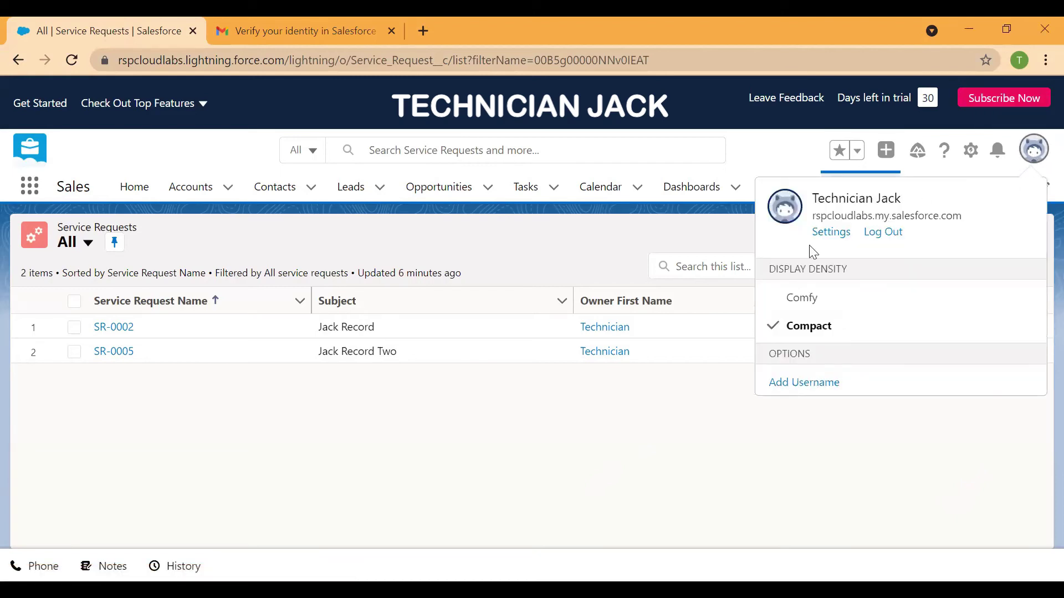
left_click(569, 415)
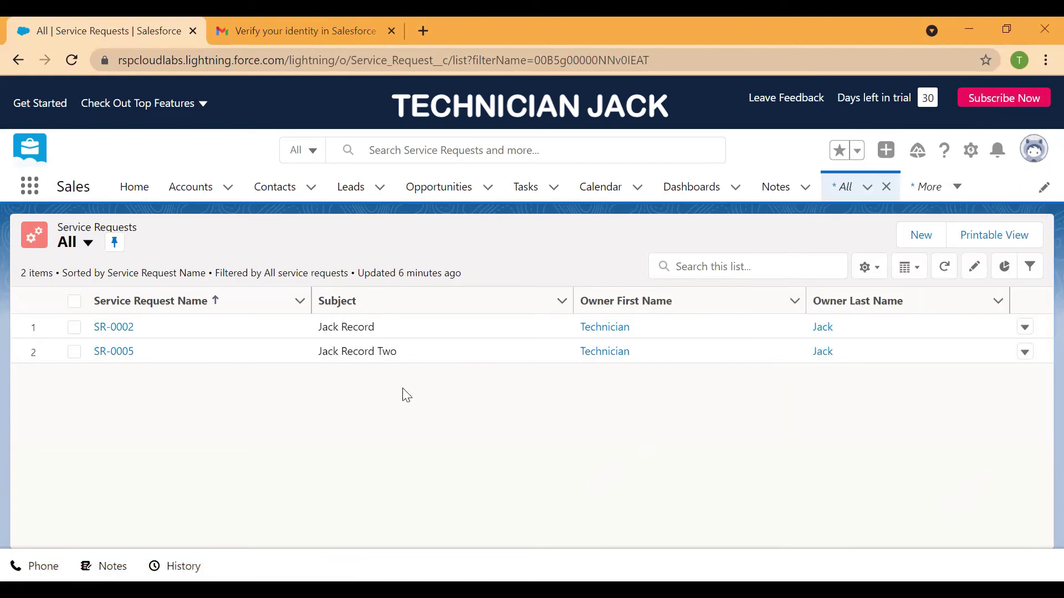
left_click(71, 60)
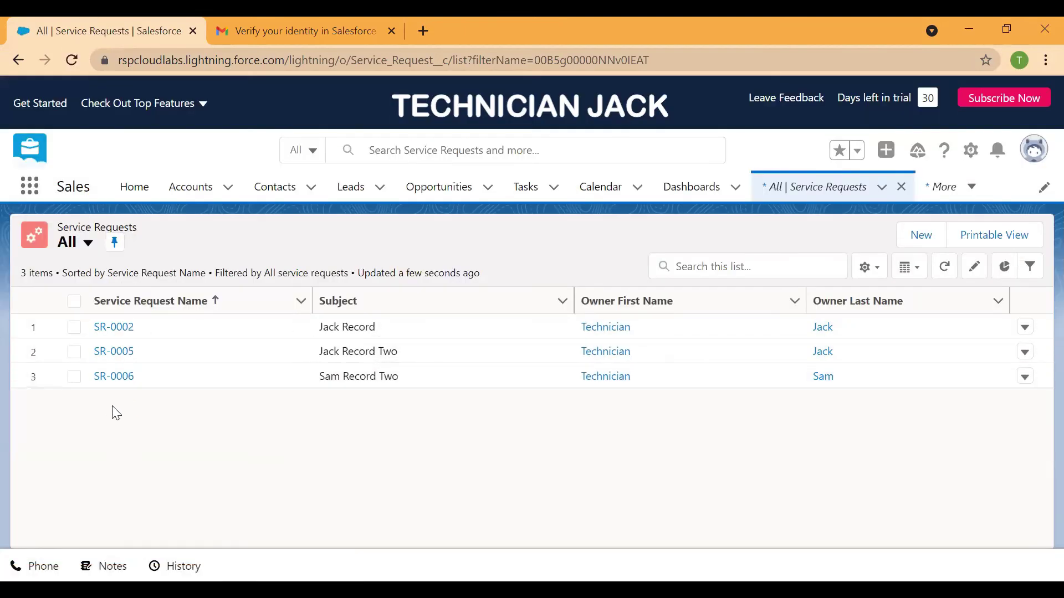
Review the subjects in the reloaded list, open SR-0006 and check which technician is logged in.
left_click(350, 326)
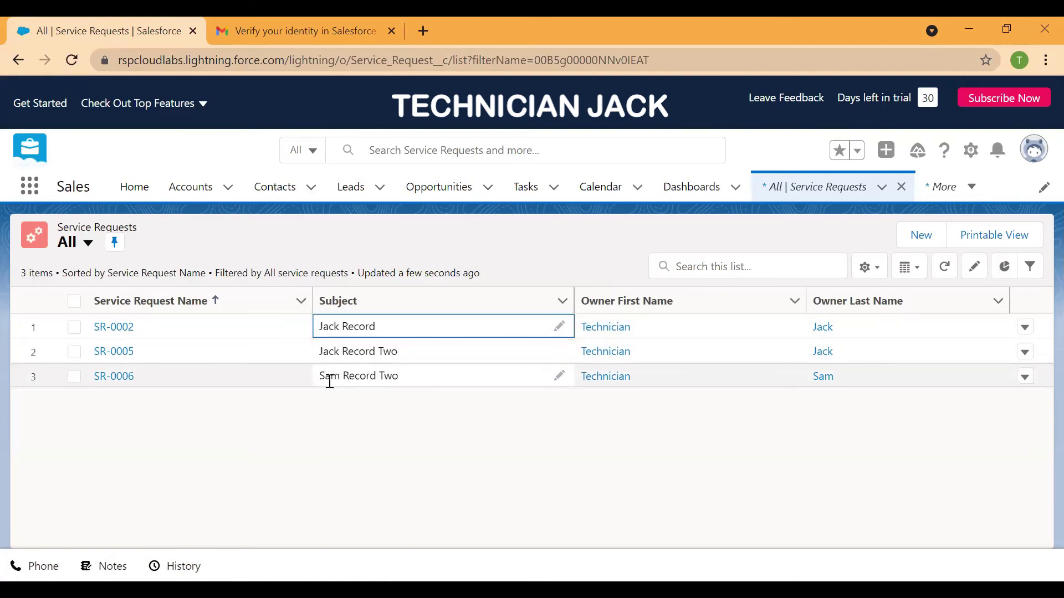
left_click_drag(320, 377, 399, 373)
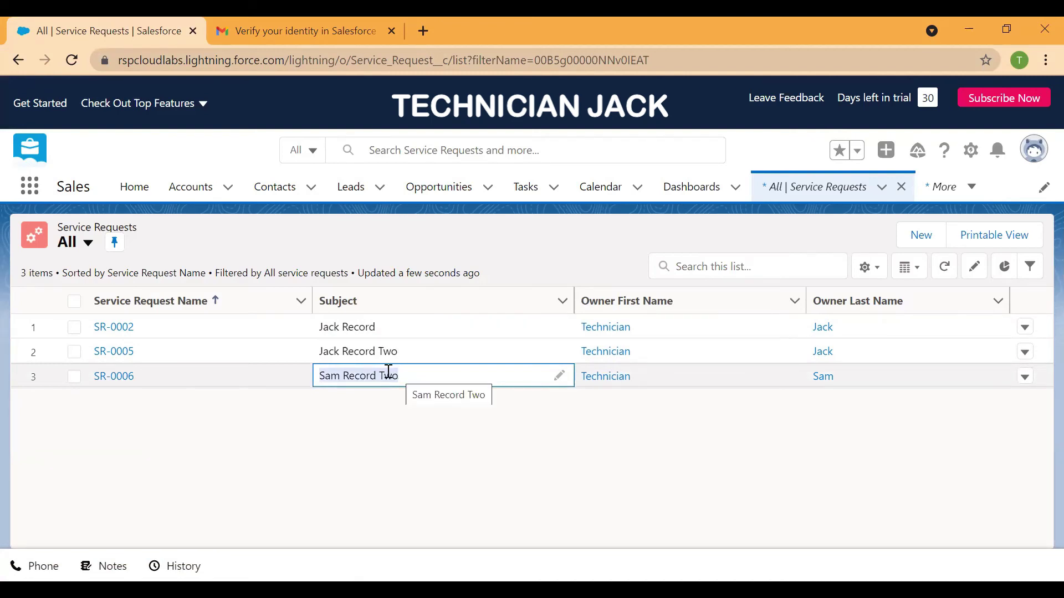
left_click(389, 371)
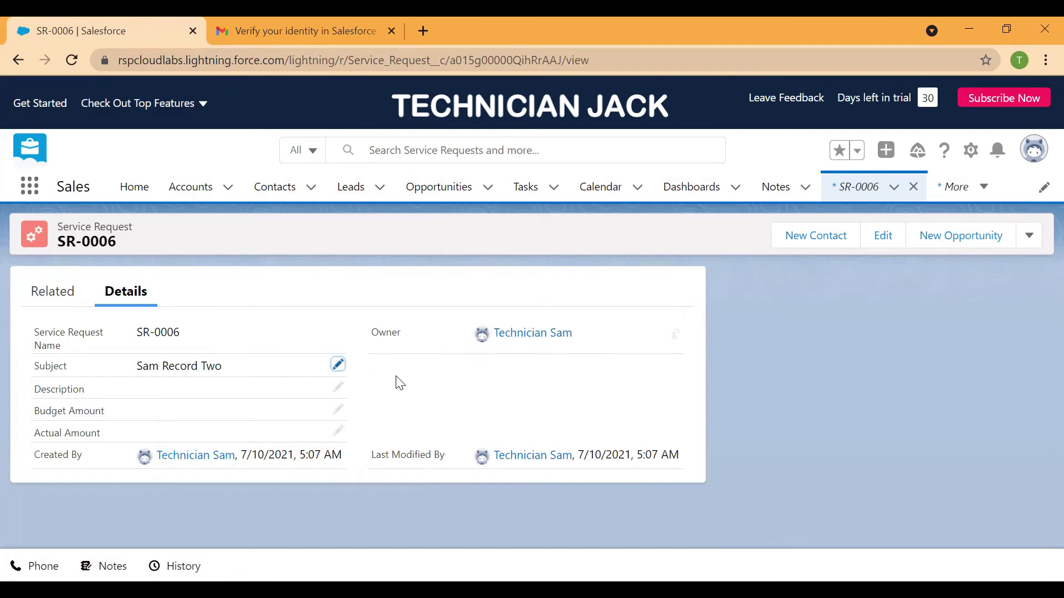
left_click(1034, 150)
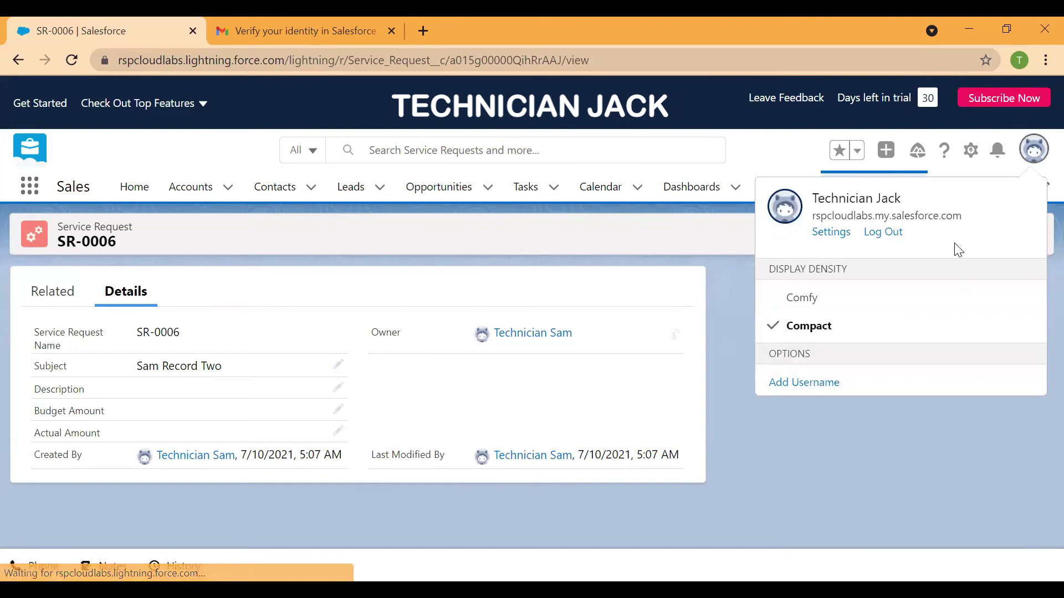
left_click(585, 279)
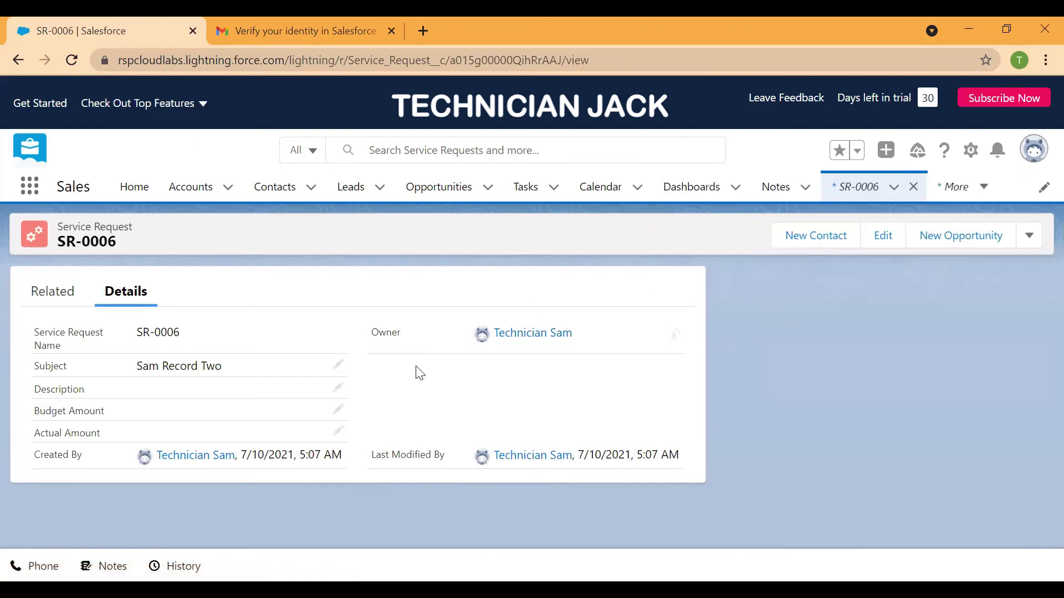
Try to save an edited subject on SR-0006 as the technician with Read Only access, then cancel the edit.
left_click(338, 366)
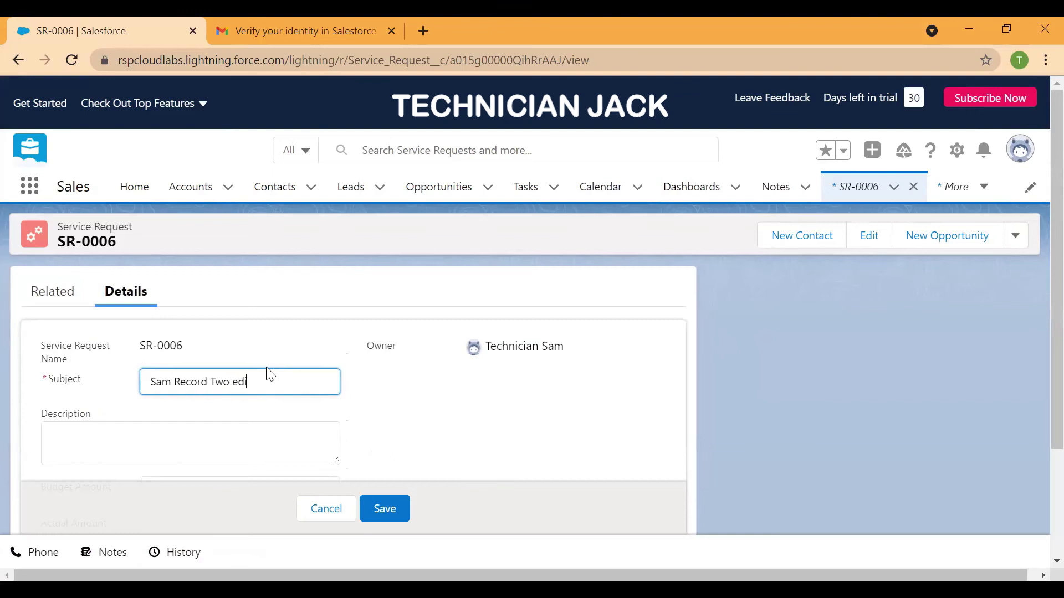
left_click(384, 507)
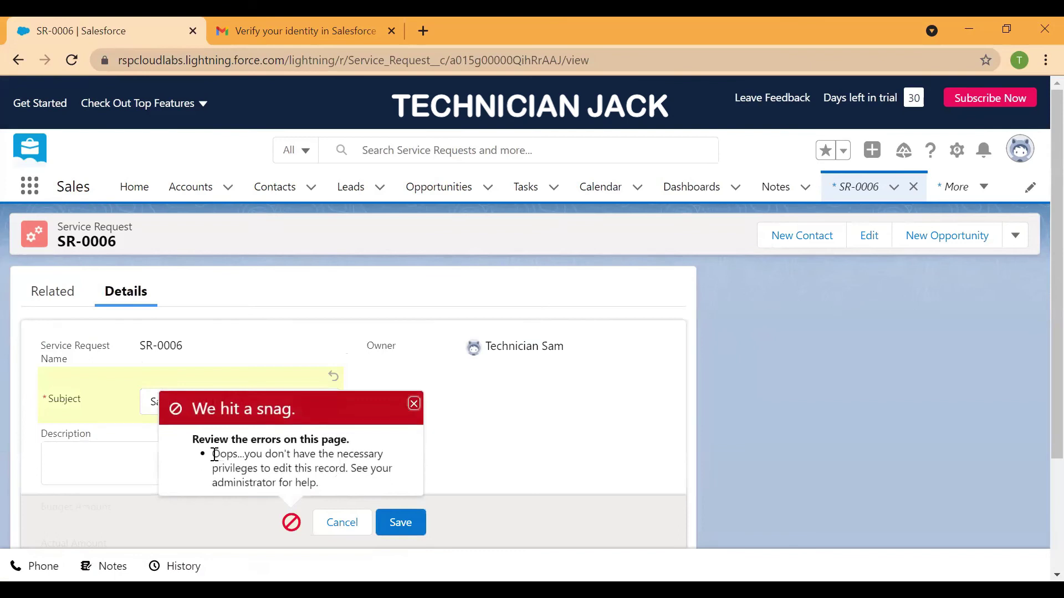
left_click_drag(215, 454, 392, 486)
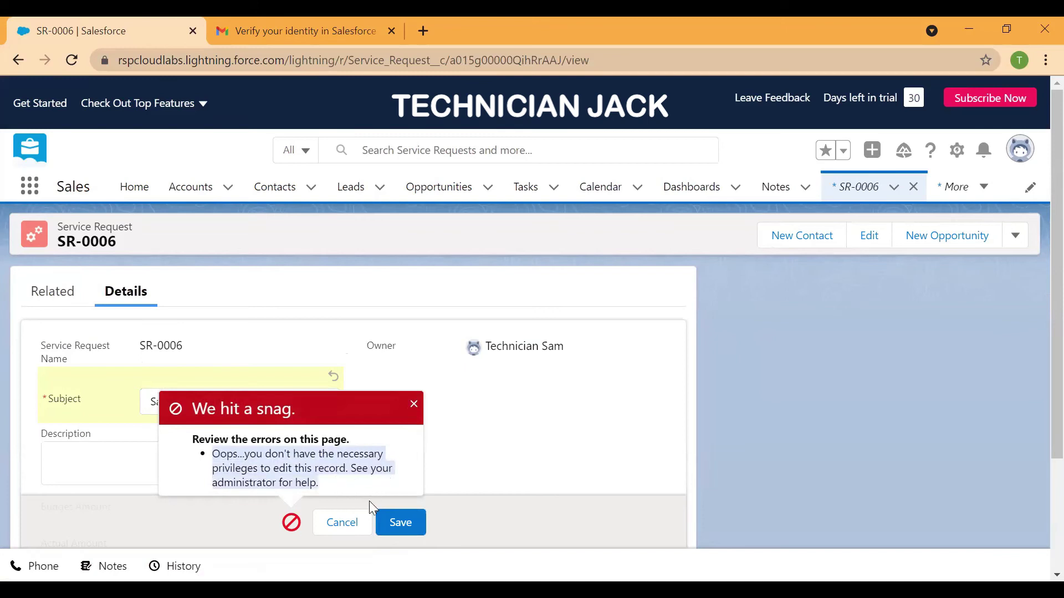
left_click(361, 518)
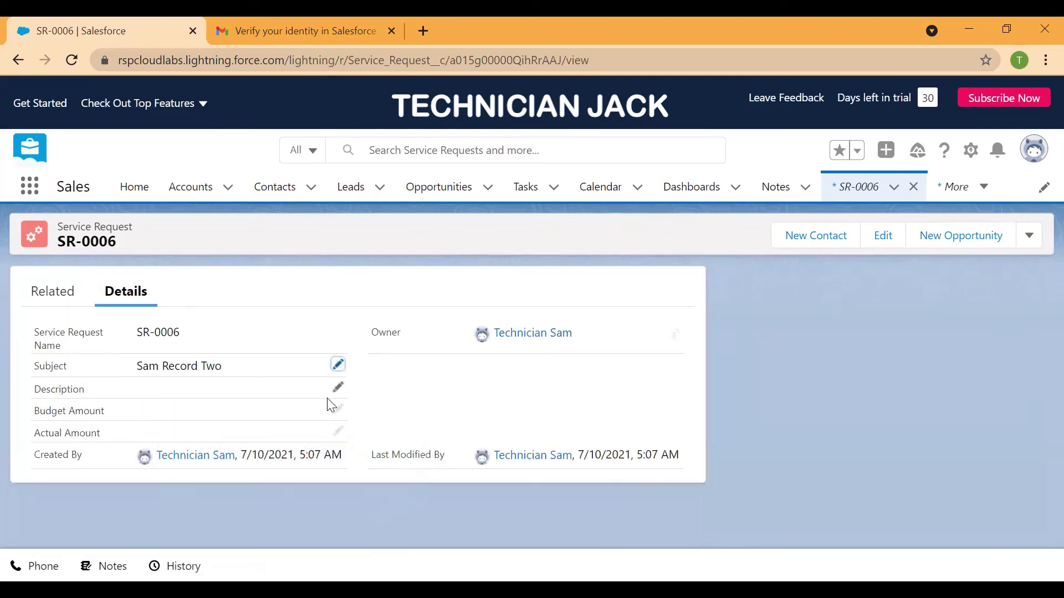
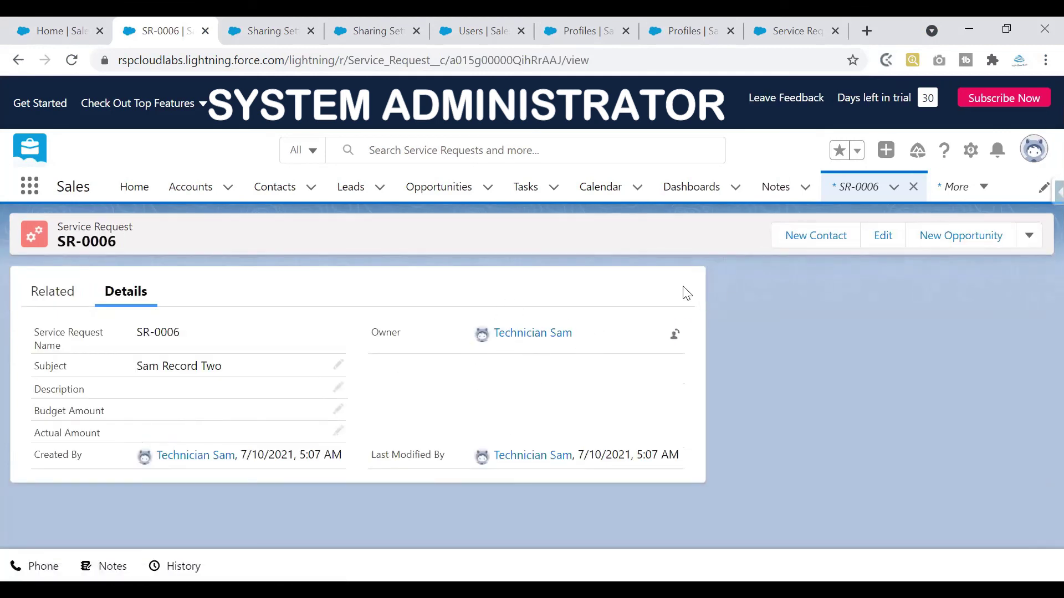
In the System Administrator's session, open the Sharing Hierarchy of SR-0006 and review all users' access levels.
left_click(1030, 237)
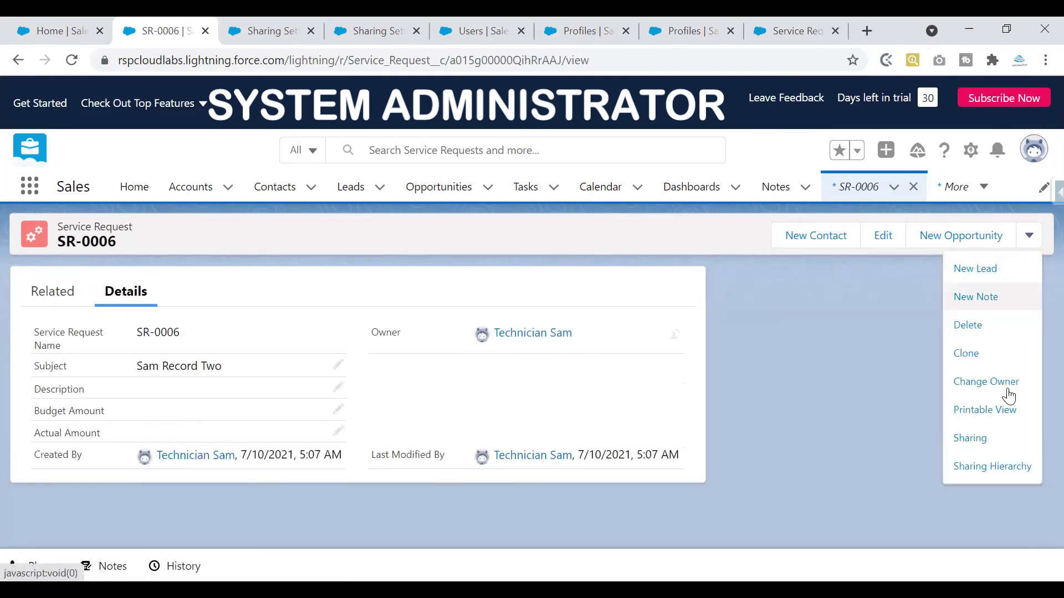
left_click(971, 467)
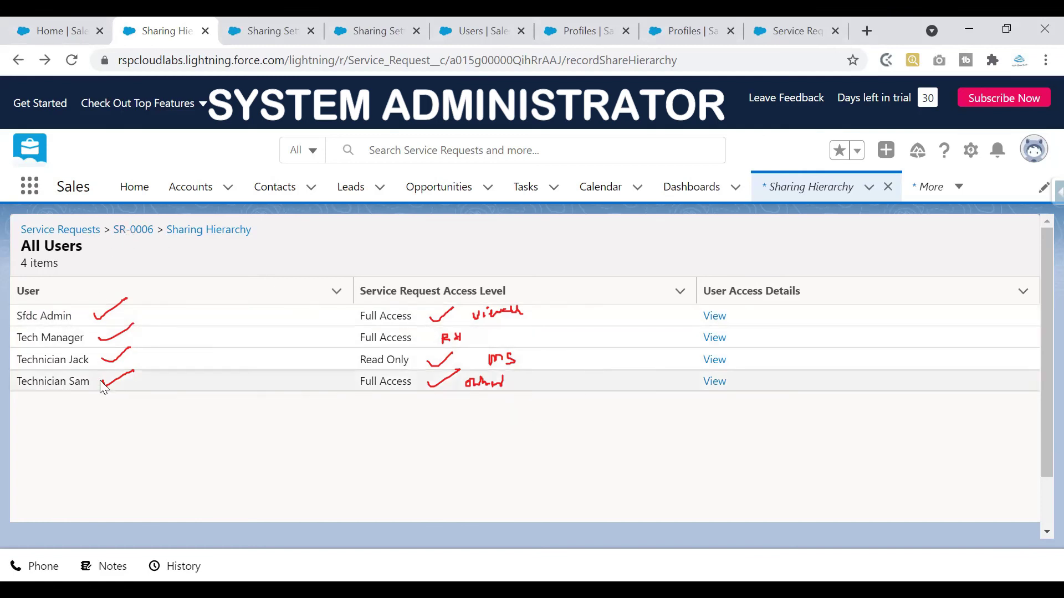
left_click(25, 314)
left_click(139, 283)
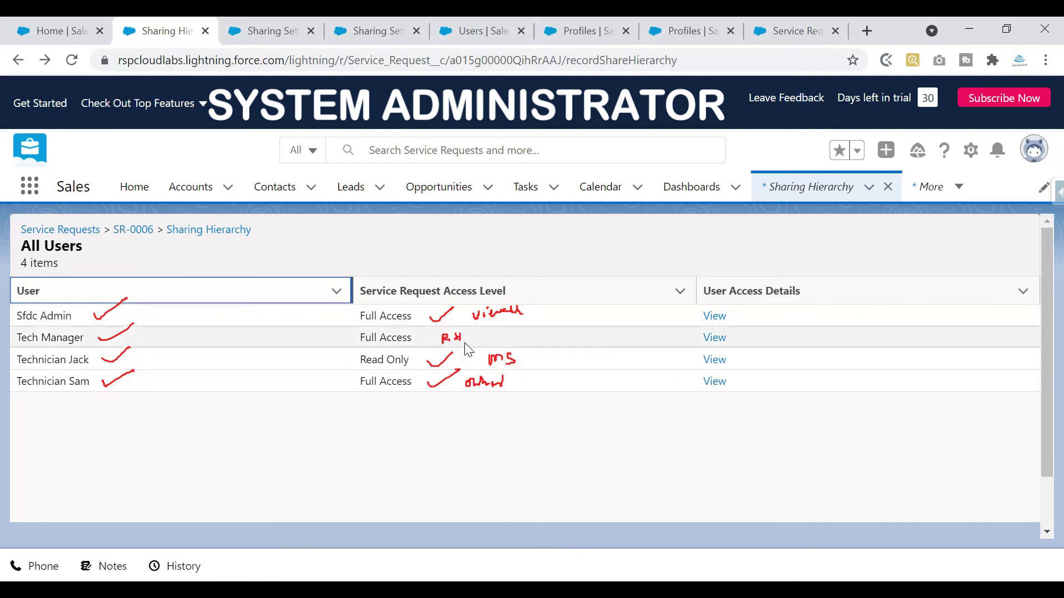
Examine the Sfdc Admin user's reason for access and access level on SR-0006, then return to the Sharing Hierarchy.
left_click(715, 317)
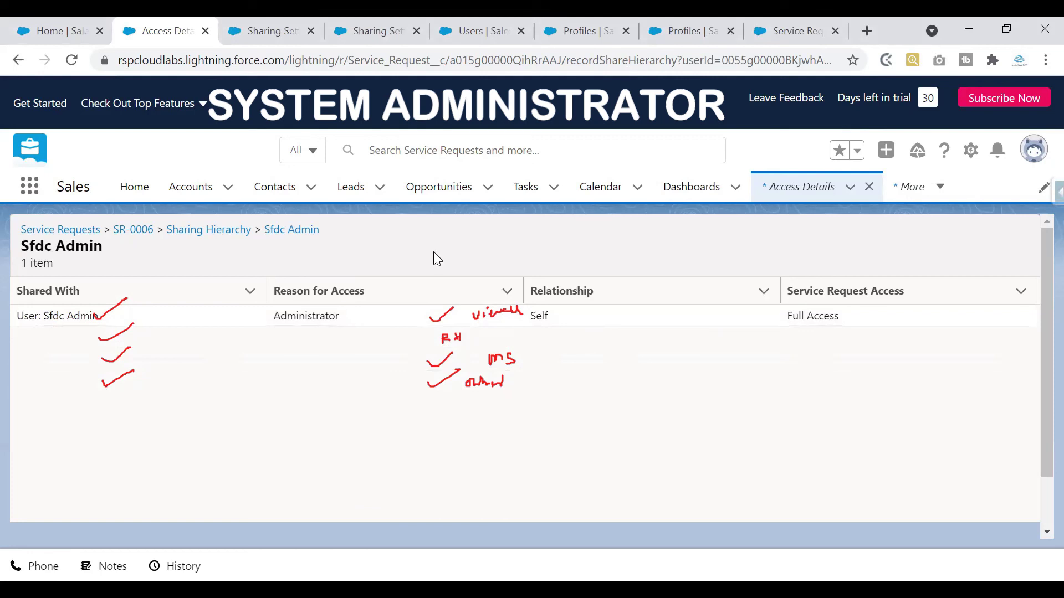
left_click_drag(274, 316, 373, 318)
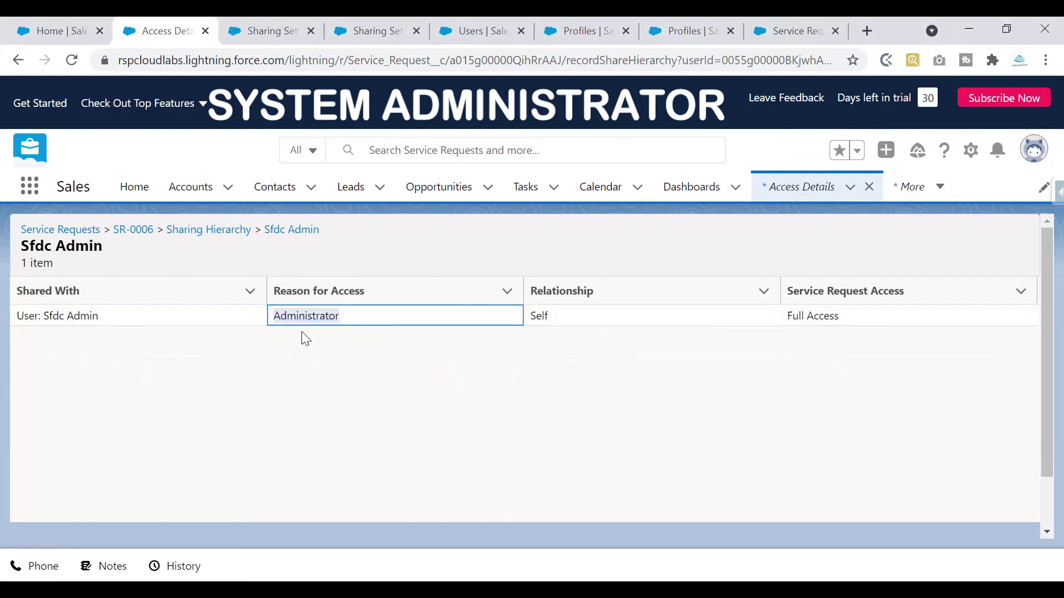
left_click_drag(789, 315, 906, 320)
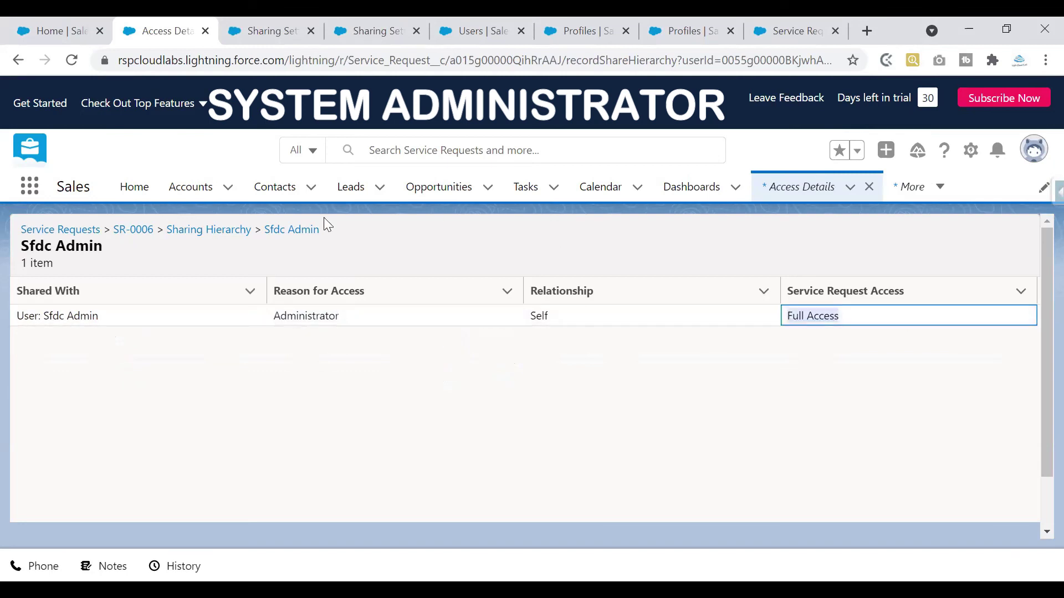
left_click(227, 233)
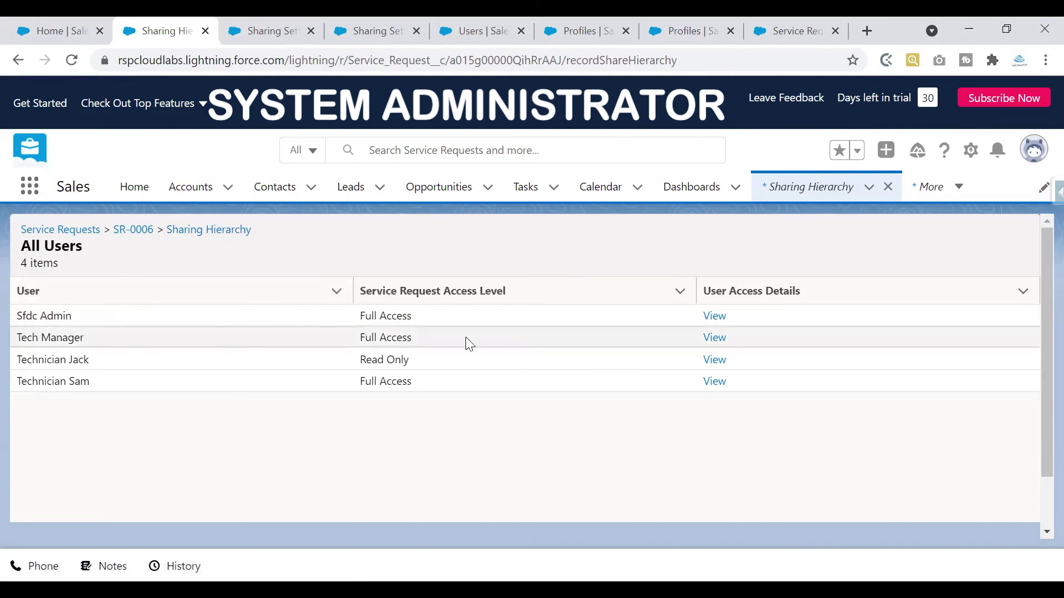
Examine the Tech Manager's access reasons and relationships for SR-0006, then return to the Sharing Hierarchy.
left_click(713, 339)
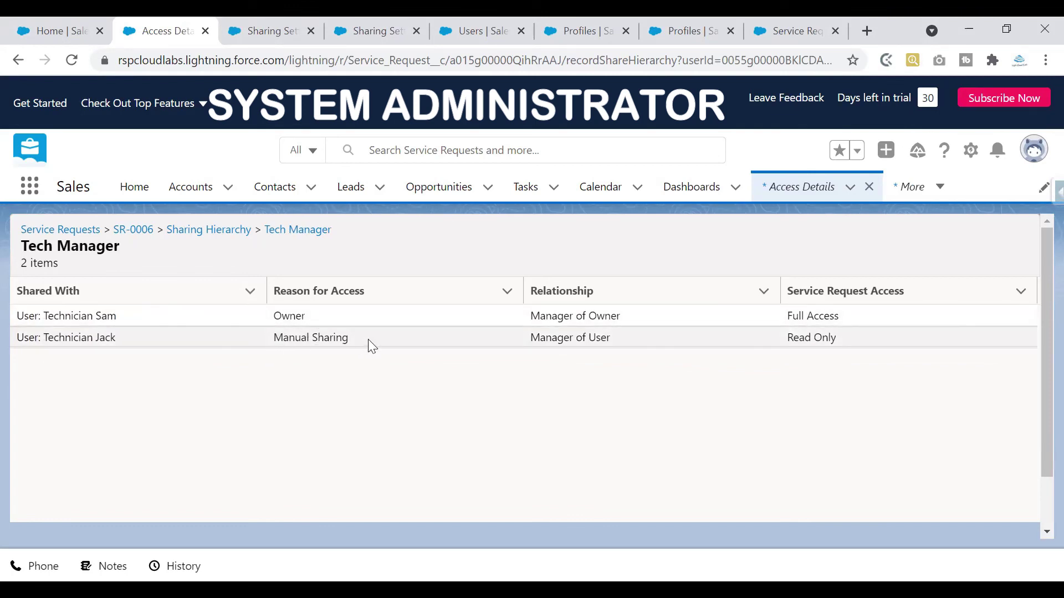
left_click(641, 340)
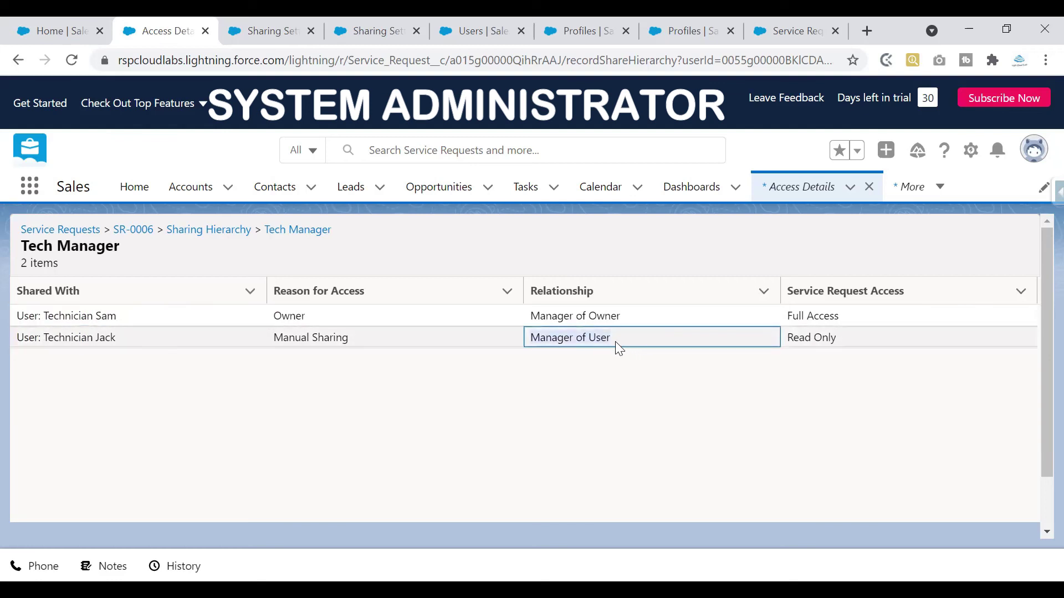
left_click(564, 422)
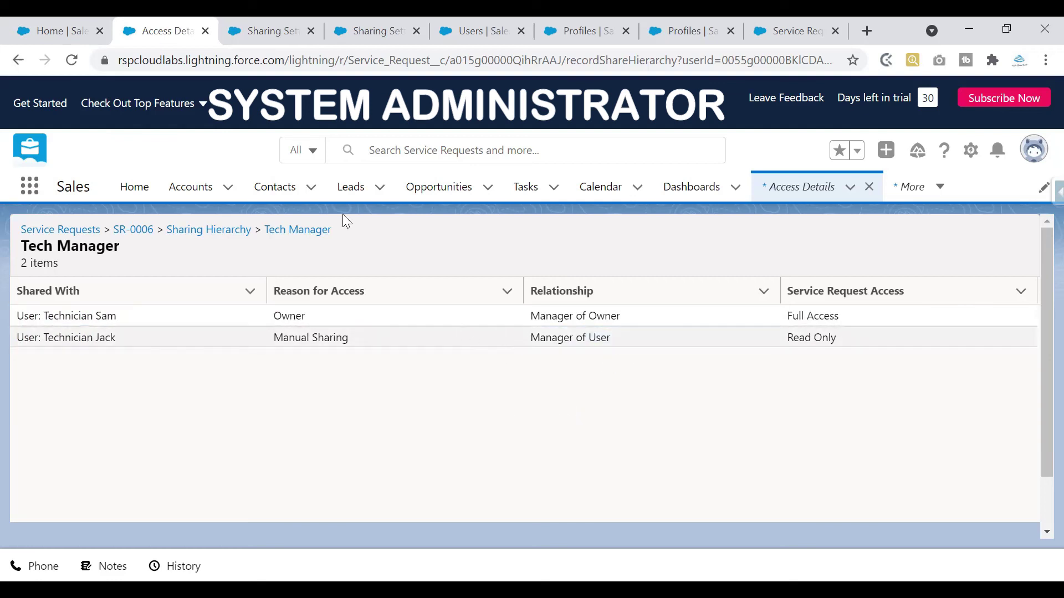
left_click(218, 234)
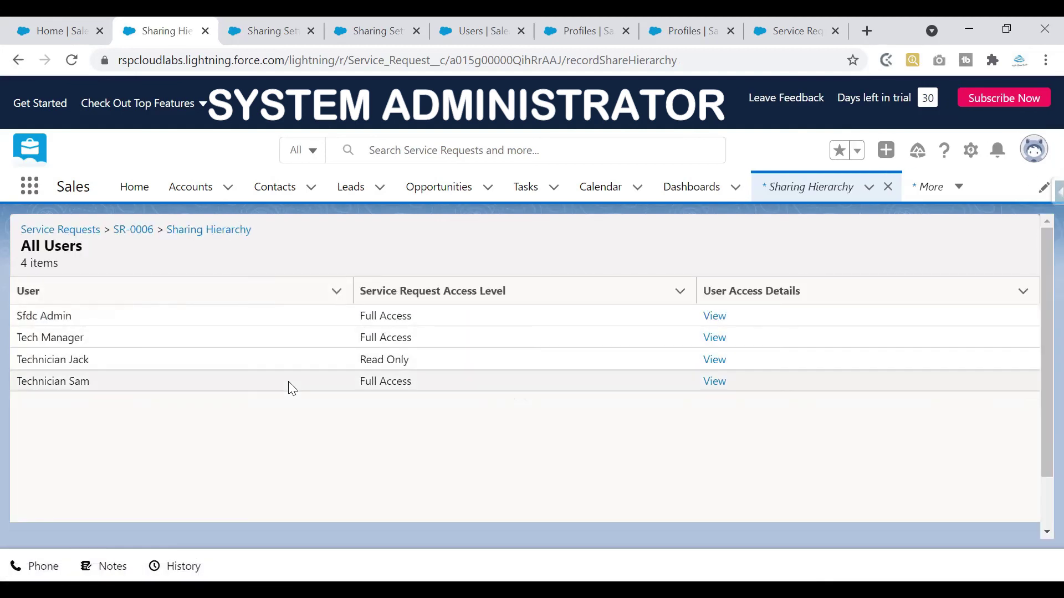
Examine the access details of both technicians on SR-0006, returning to the Sharing Hierarchy after each.
left_click(703, 365)
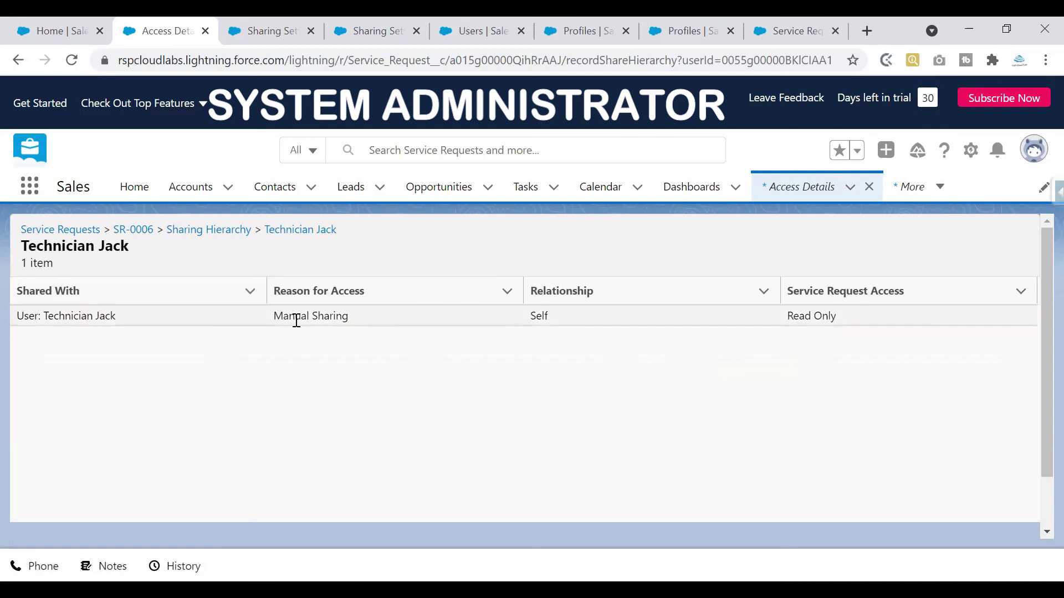
key("alt+Left")
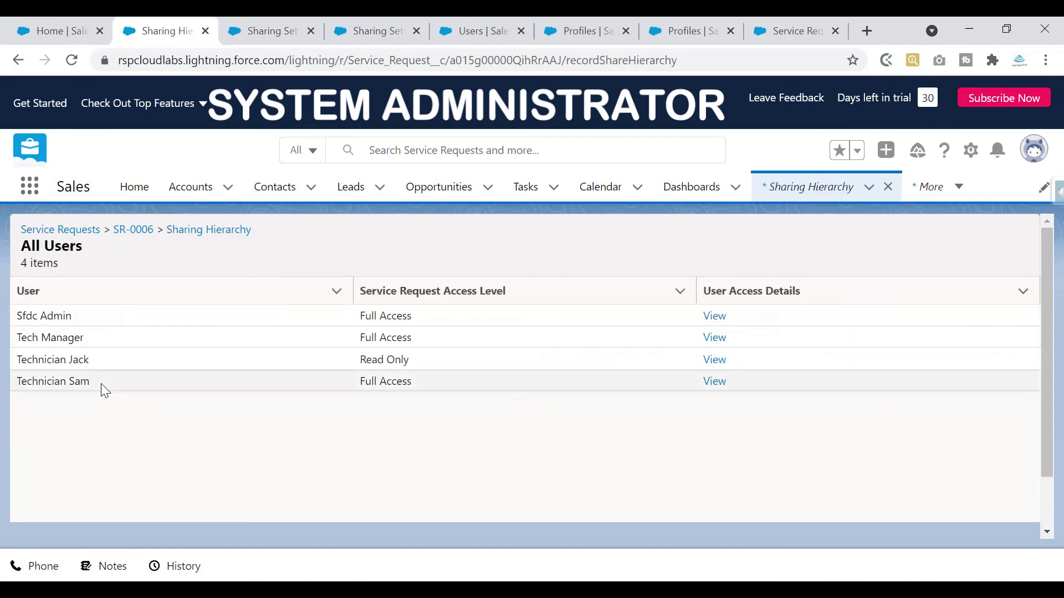
left_click(715, 382)
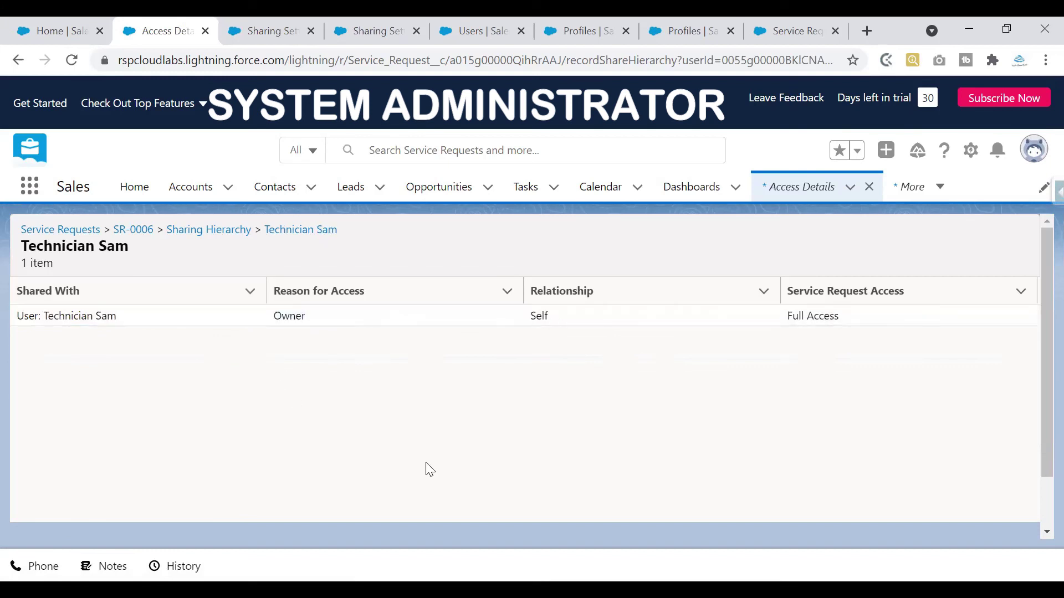
left_click(228, 230)
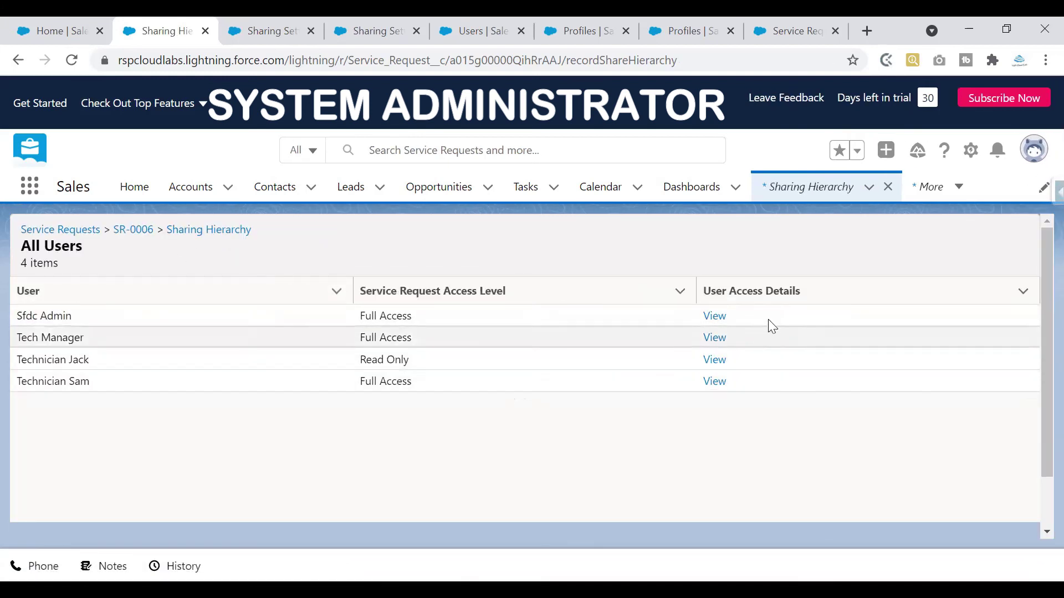